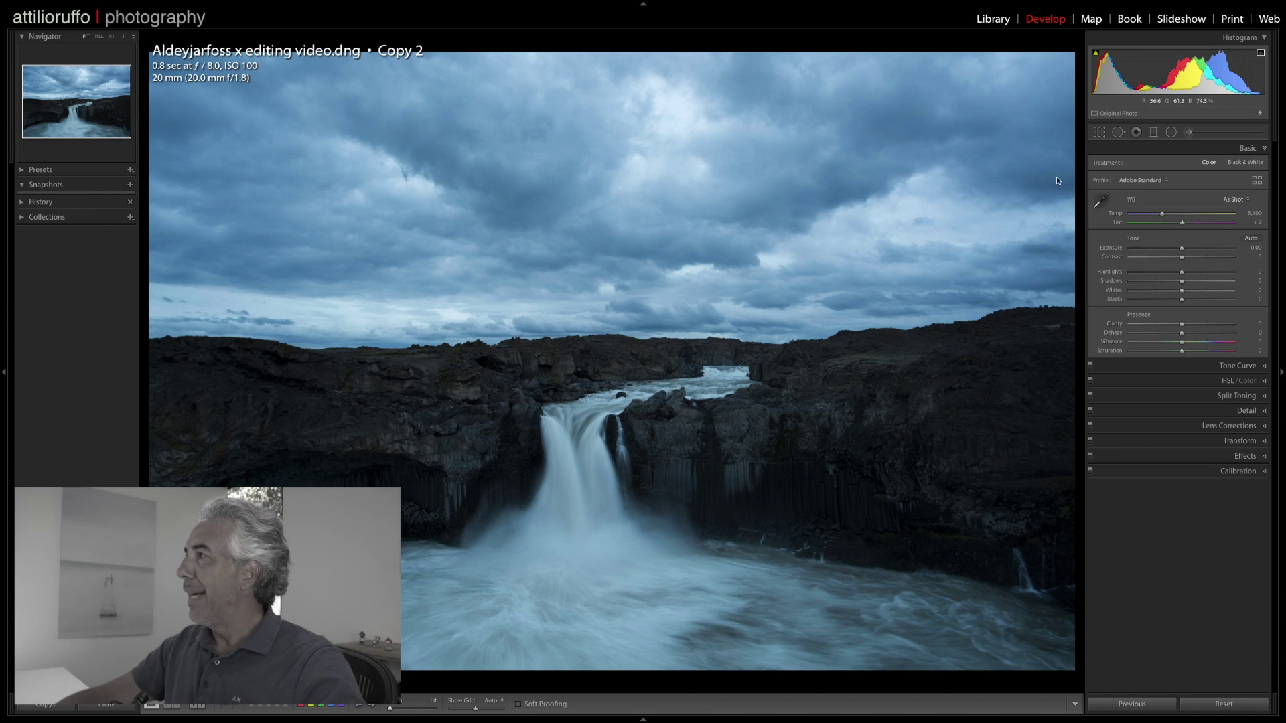
- Set the white balance by sampling the pale clouds just above the horizon, and check the lens profile corrections
click(1102, 200)
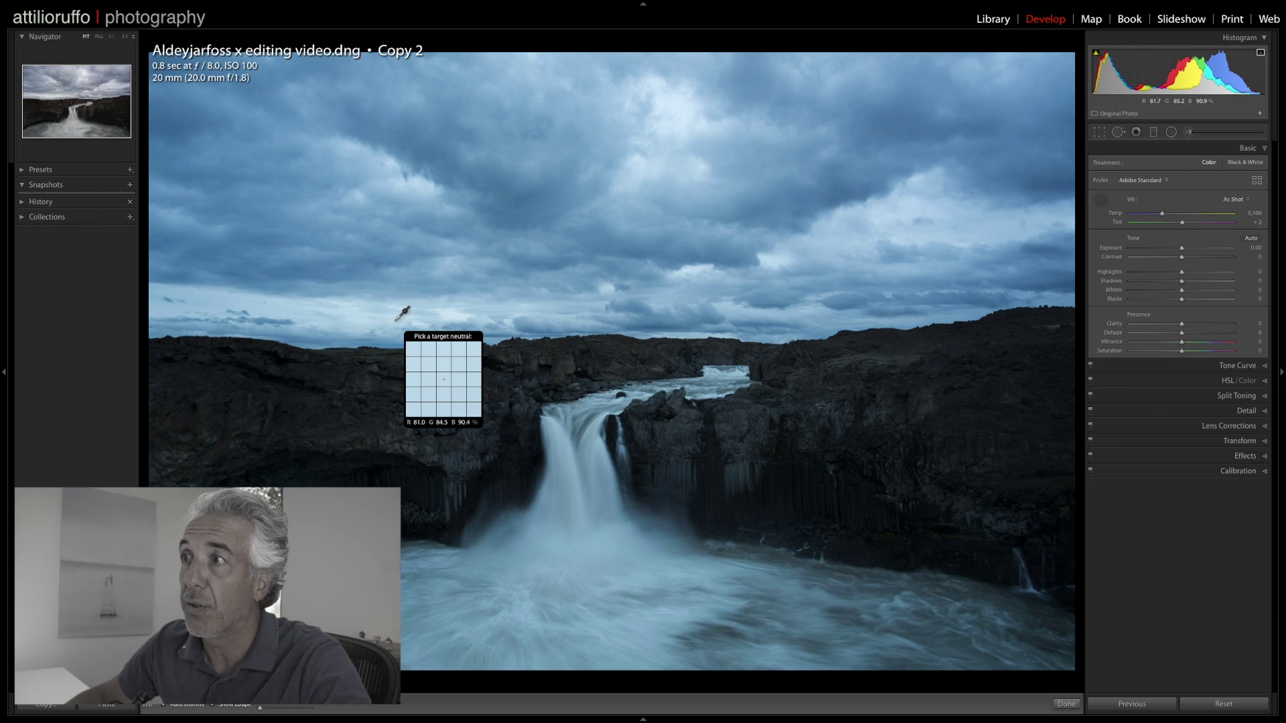
click(395, 321)
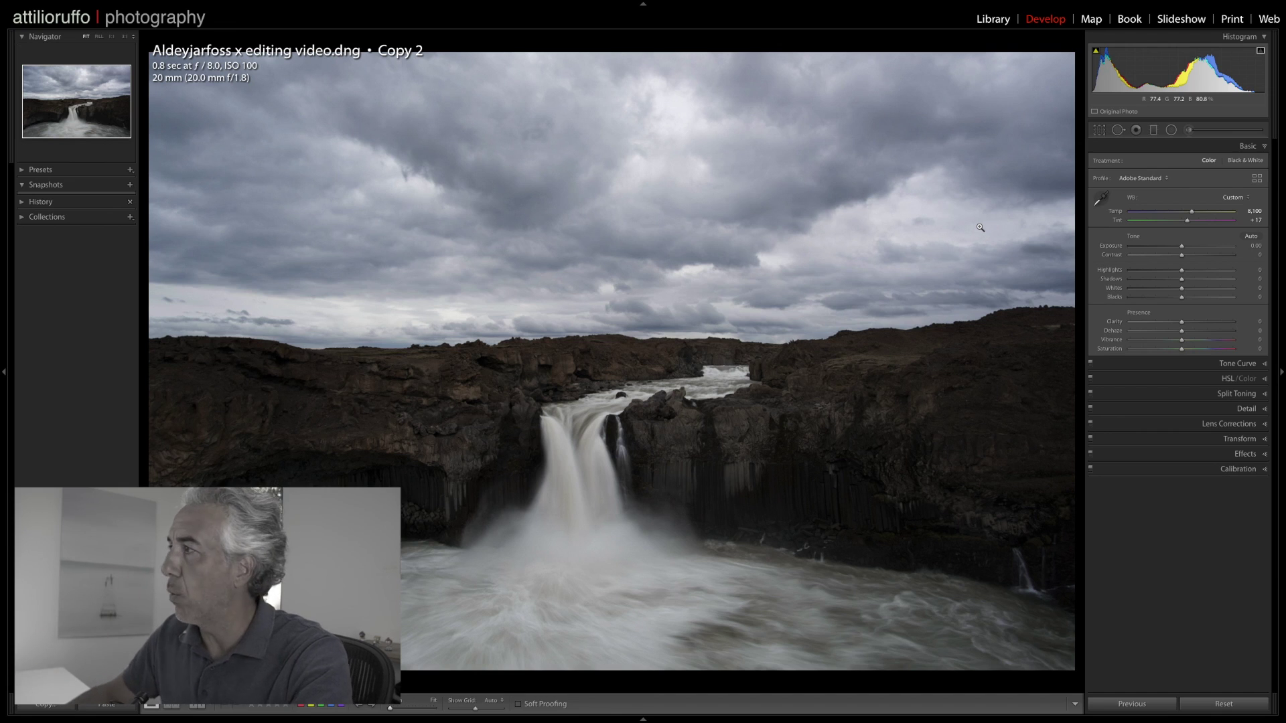
click(1236, 428)
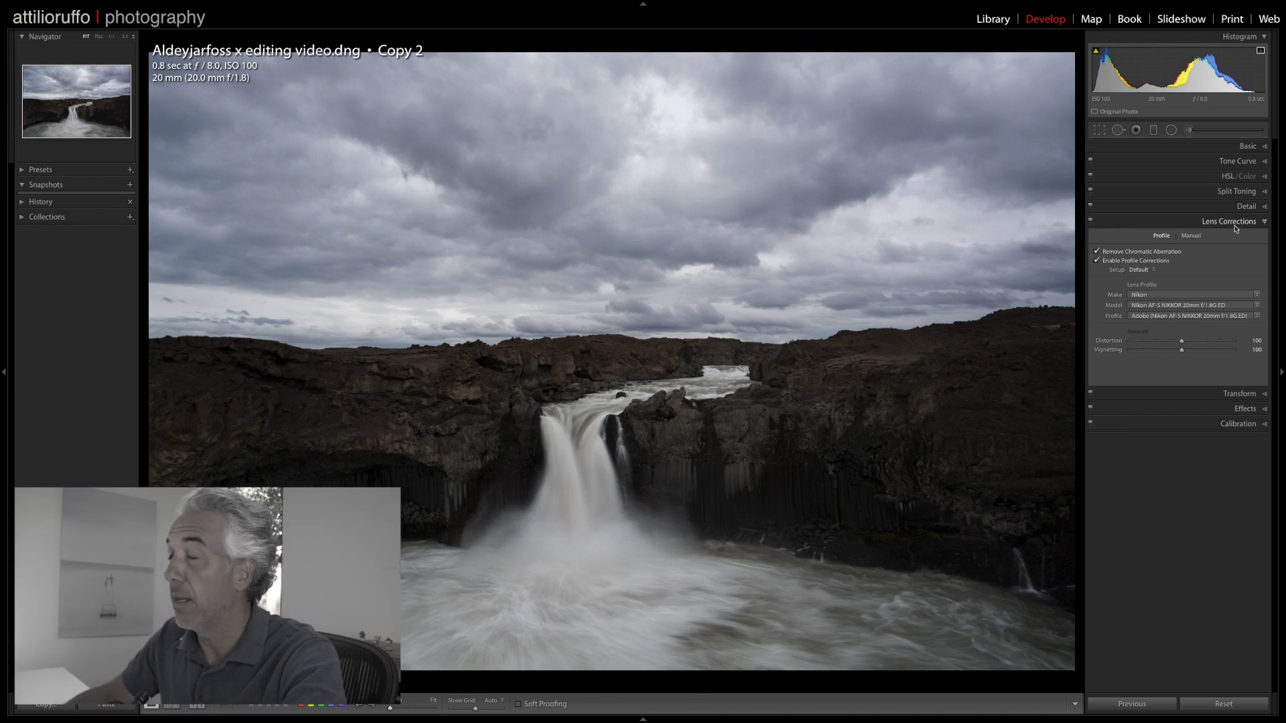
click(1189, 147)
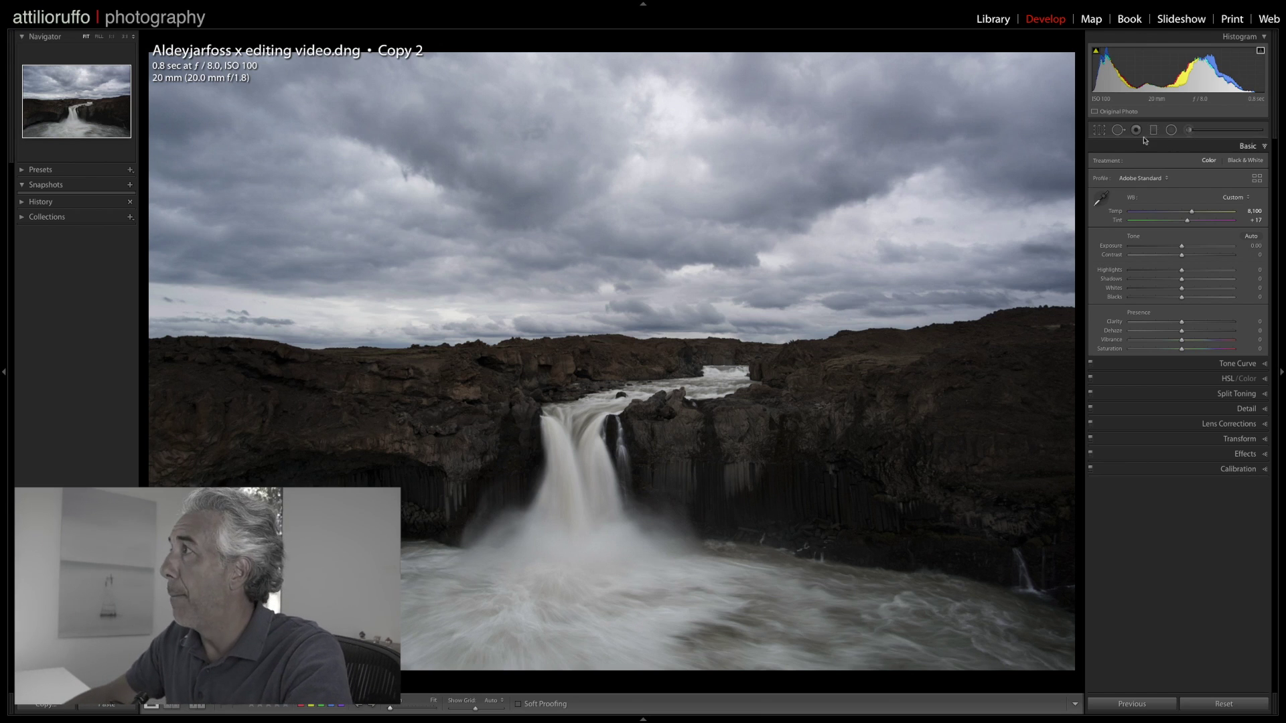
- Crop the photo to a 16 x 9 aspect ratio, trimming the upper sky and keeping the water along the lower edge
click(1102, 132)
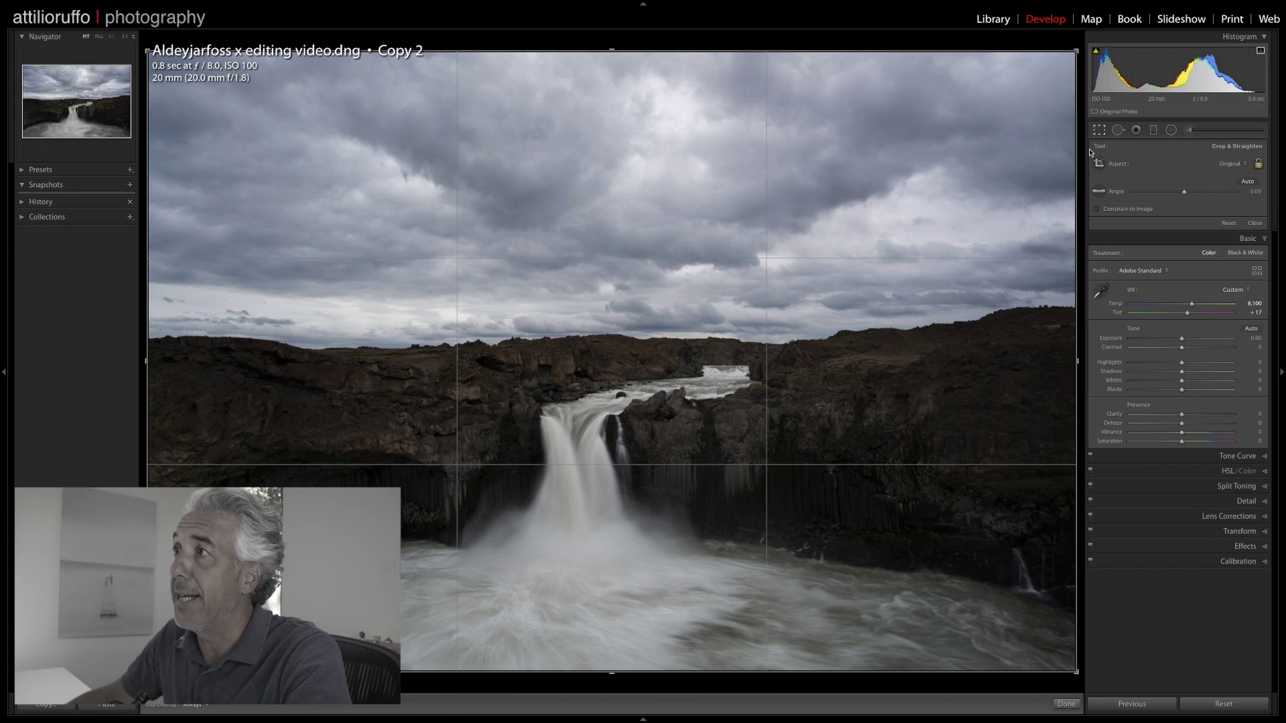
click(1234, 164)
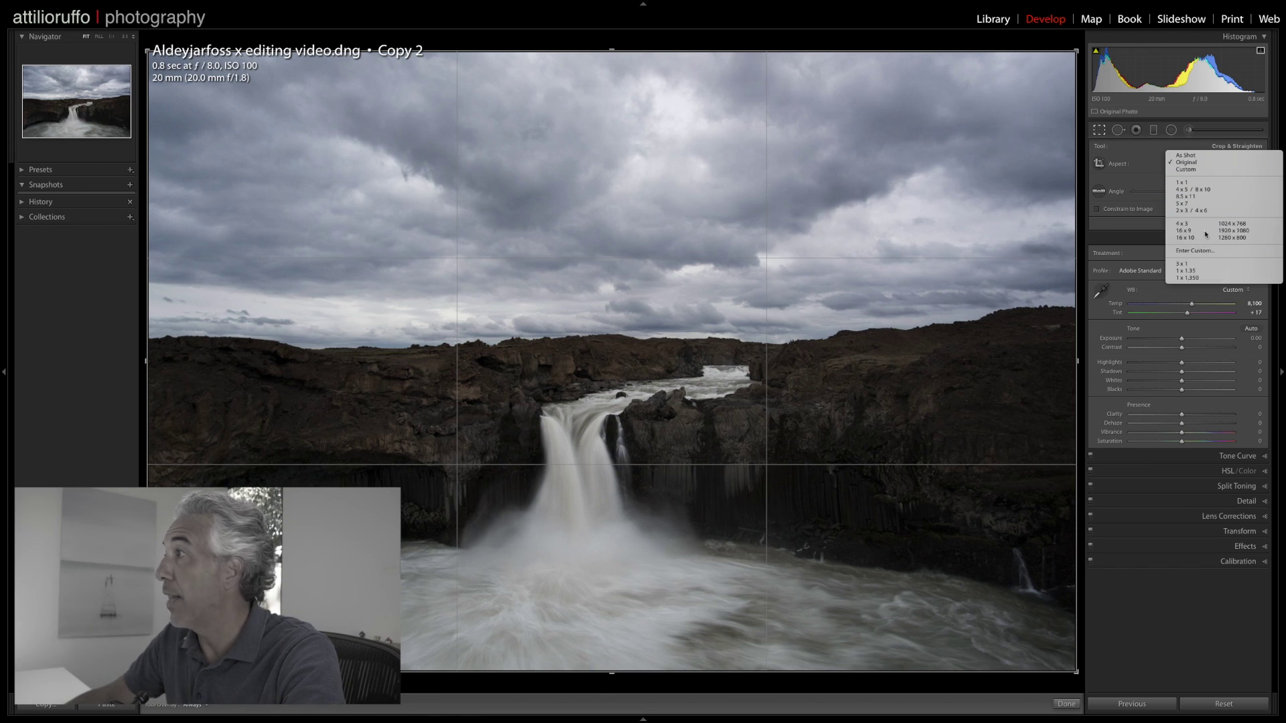
click(1185, 230)
drag(793, 480, 800, 432)
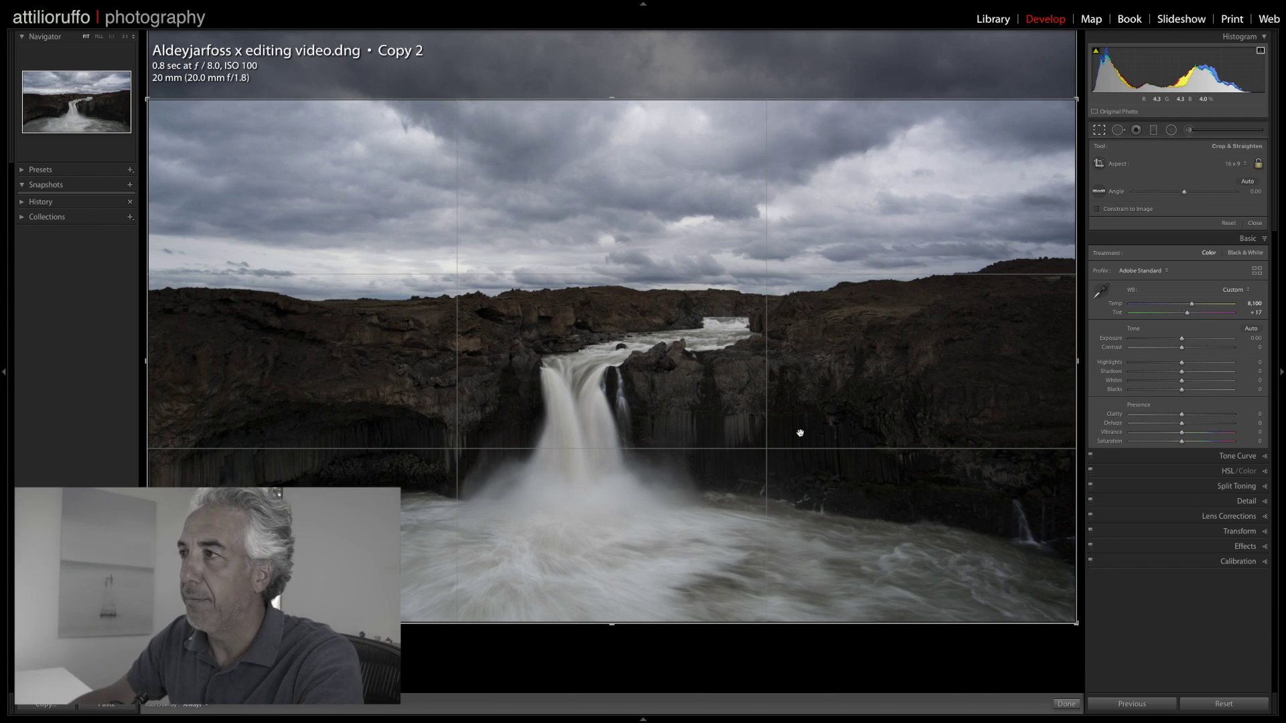
click(1067, 704)
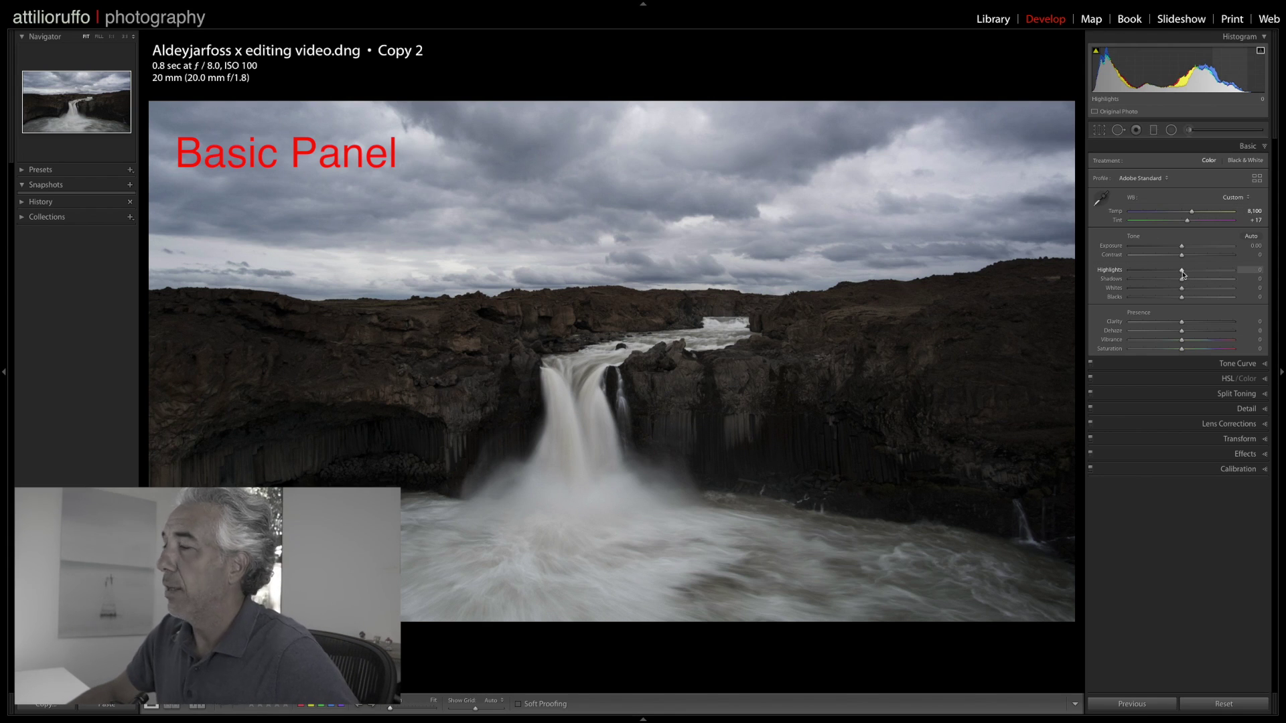
- Set Highlights to -38 and Shadows to +62, and auto-adjust Whites and Blacks
drag(1183, 274, 1217, 285)
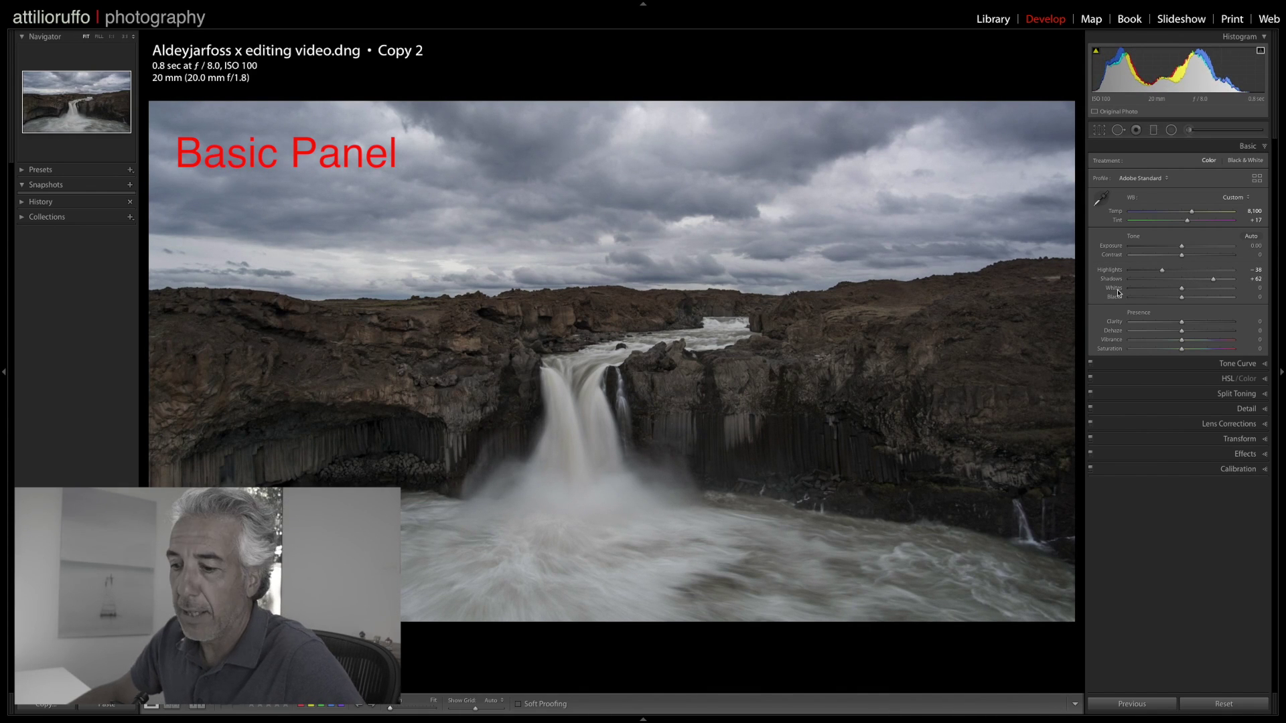
key(shift)
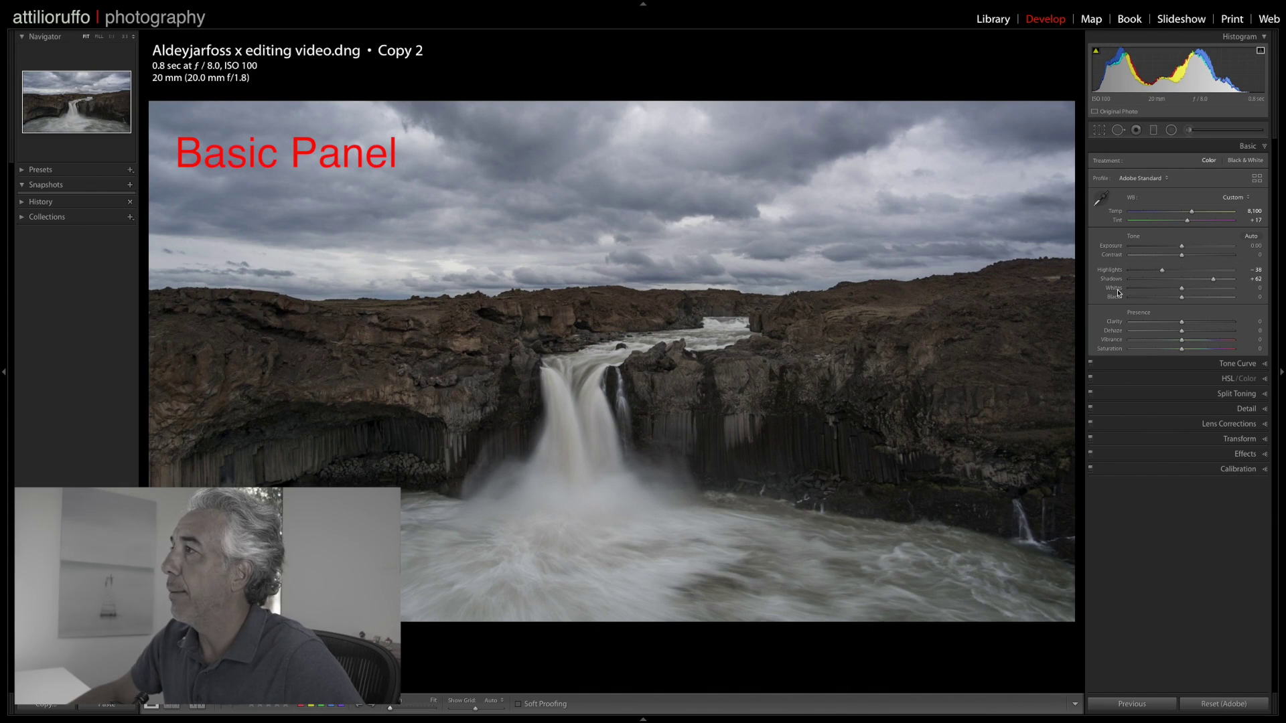
shift+double_click(1118, 292)
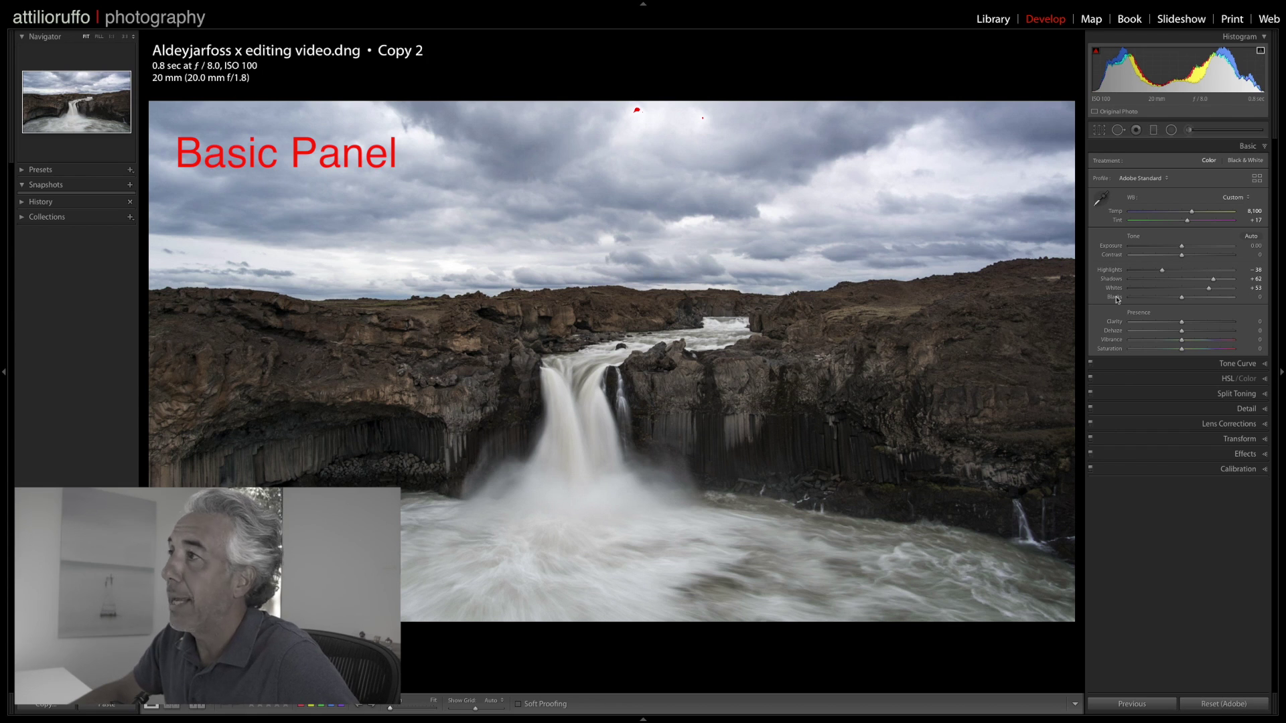
shift+double_click(1117, 298)
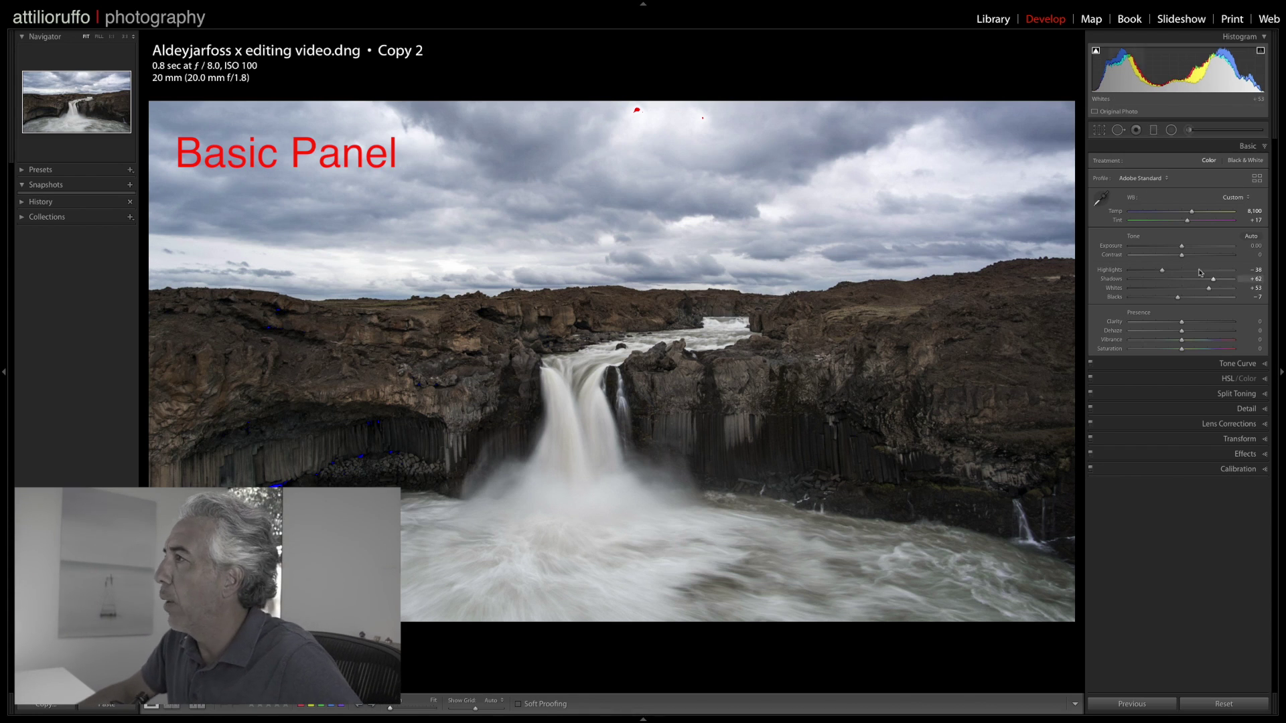
- Set Clarity to +15, Dehaze to +4, Vibrance to +28 and Saturation to +9
drag(1183, 324, 1184, 332)
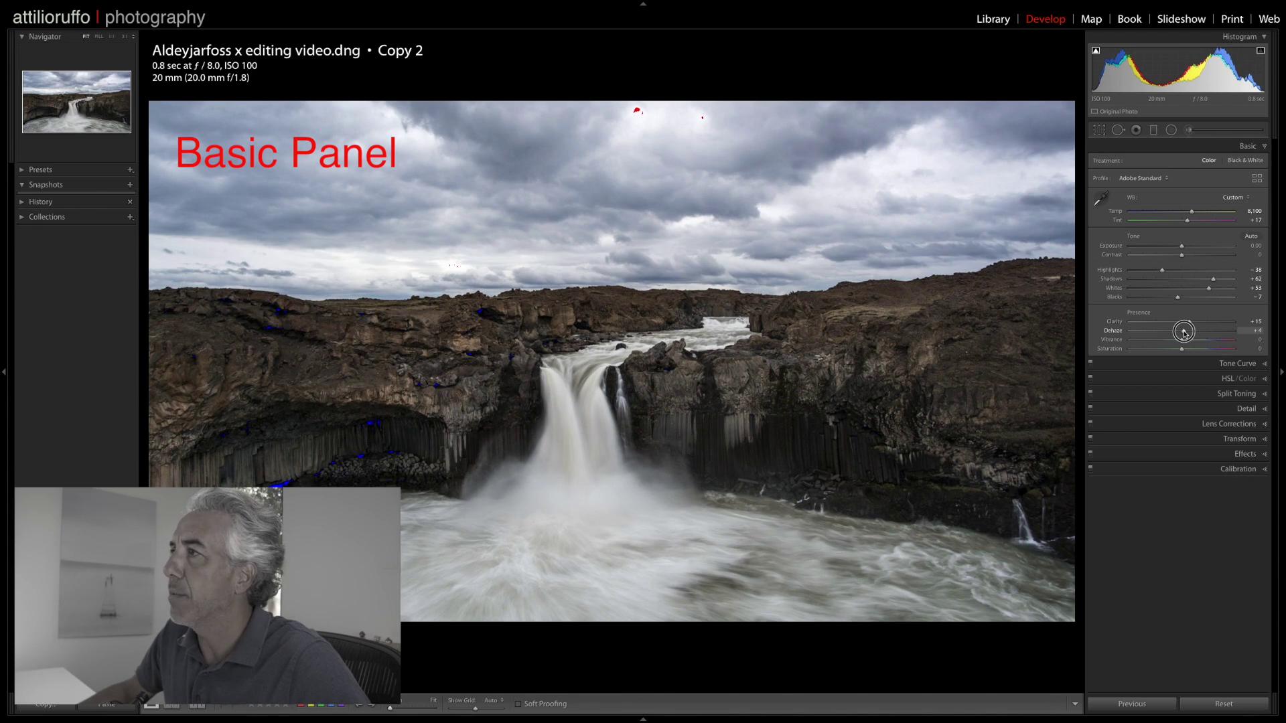
mouse_move(1184, 333)
mouse_down()
mouse_move(1198, 346)
mouse_move(1188, 353)
mouse_up()
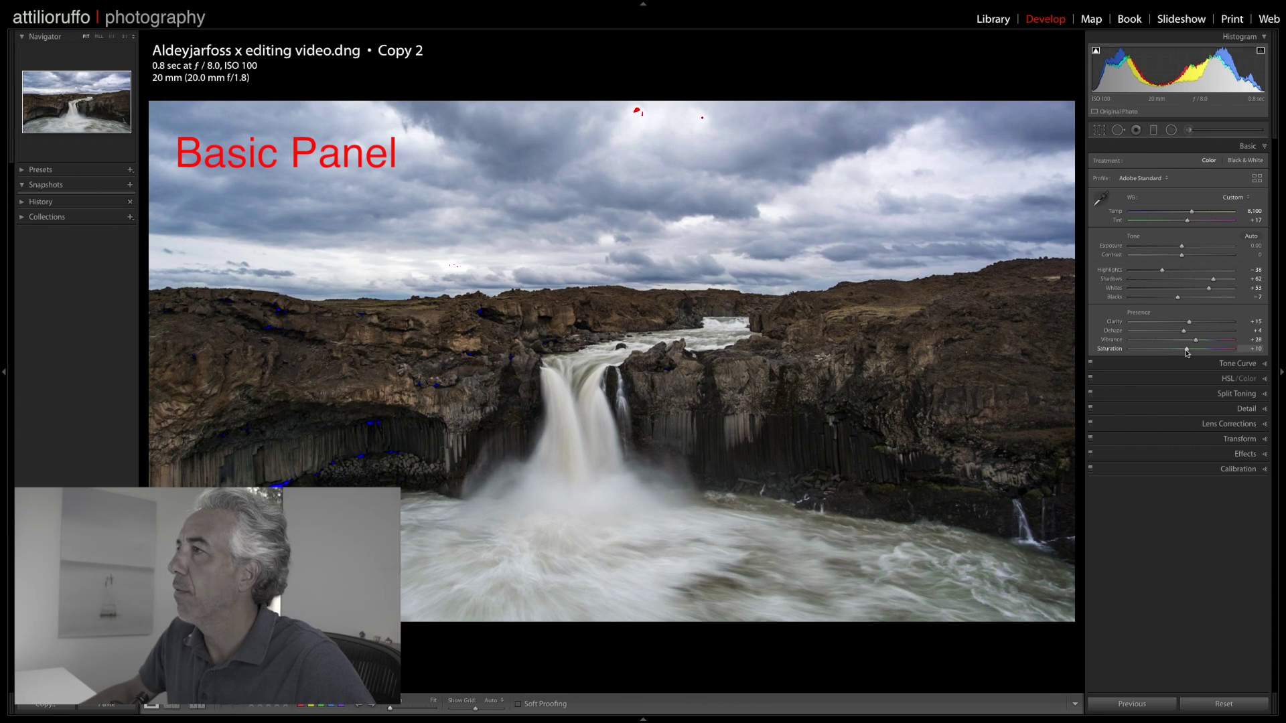
click(1188, 351)
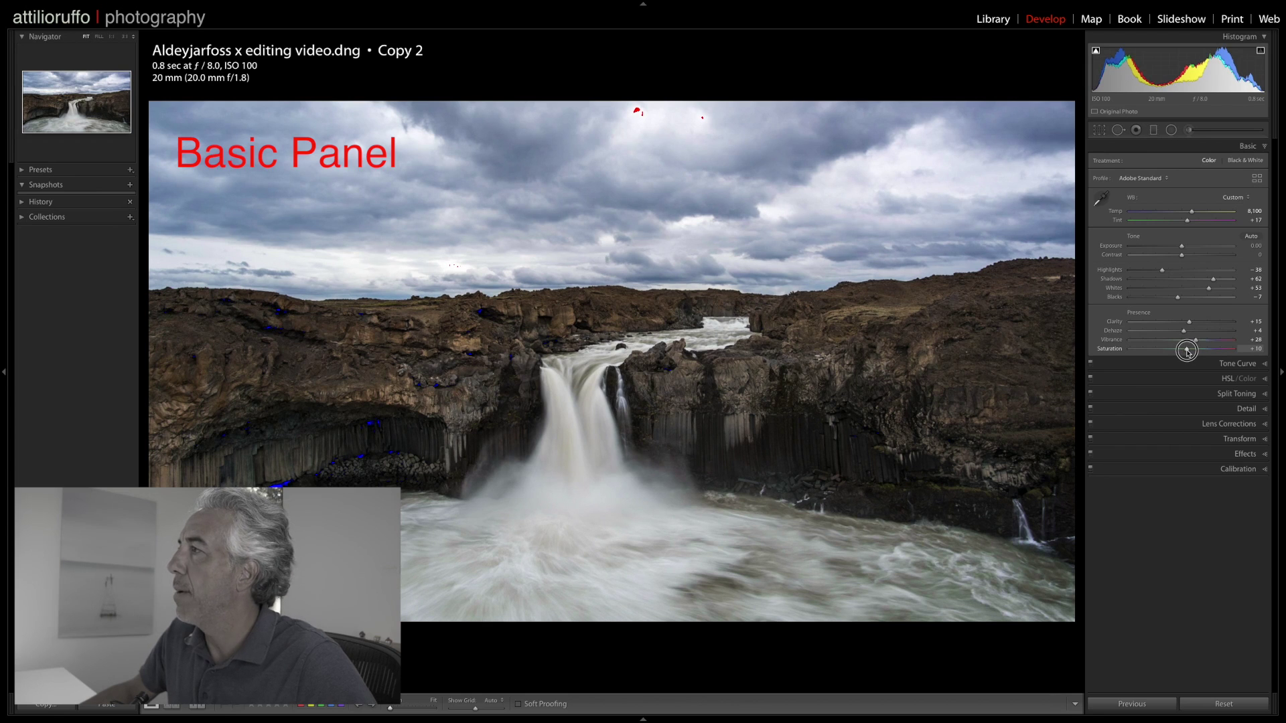
drag(1187, 351, 1189, 354)
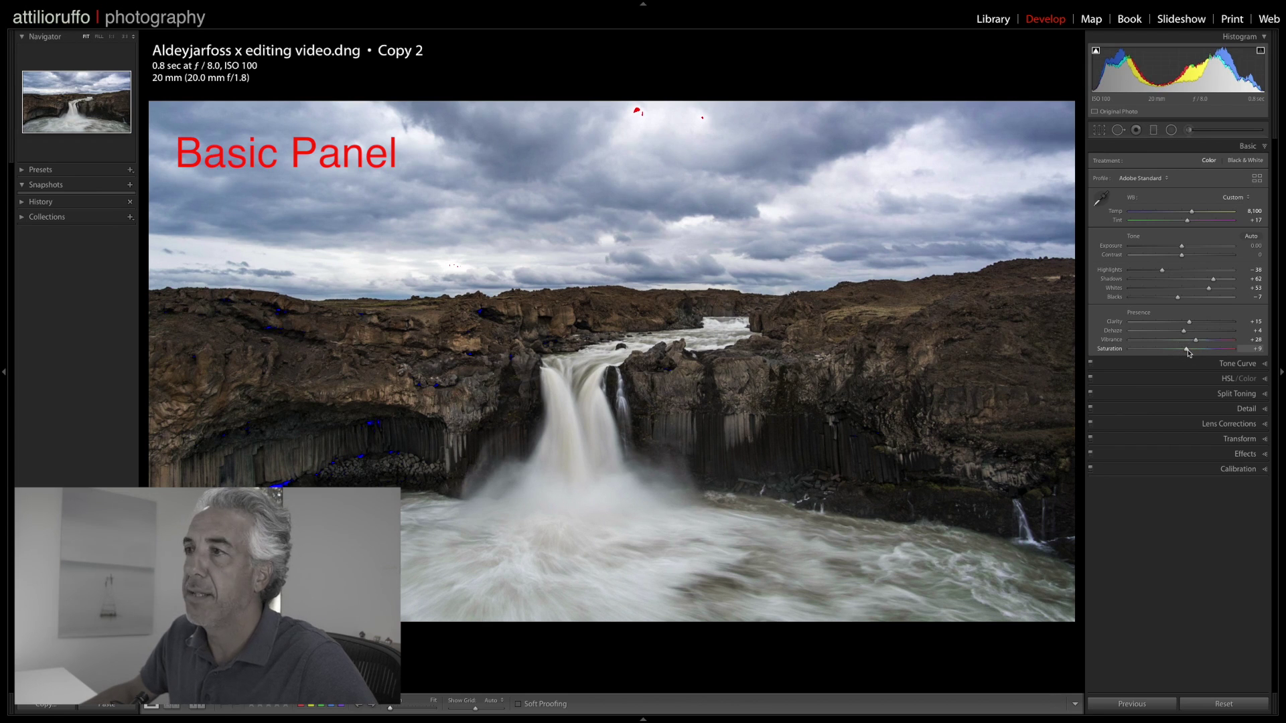
- Try the Medium Contrast point curve on the photo and return it to Linear
click(1238, 363)
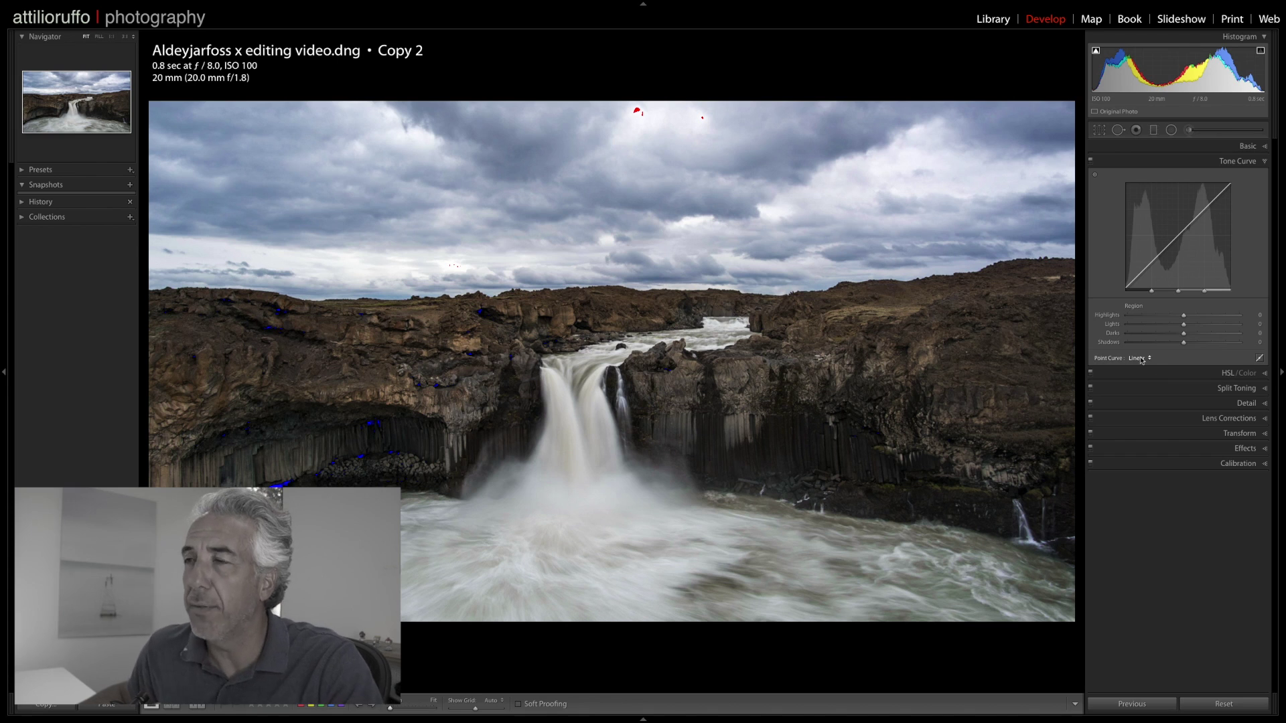
click(1141, 359)
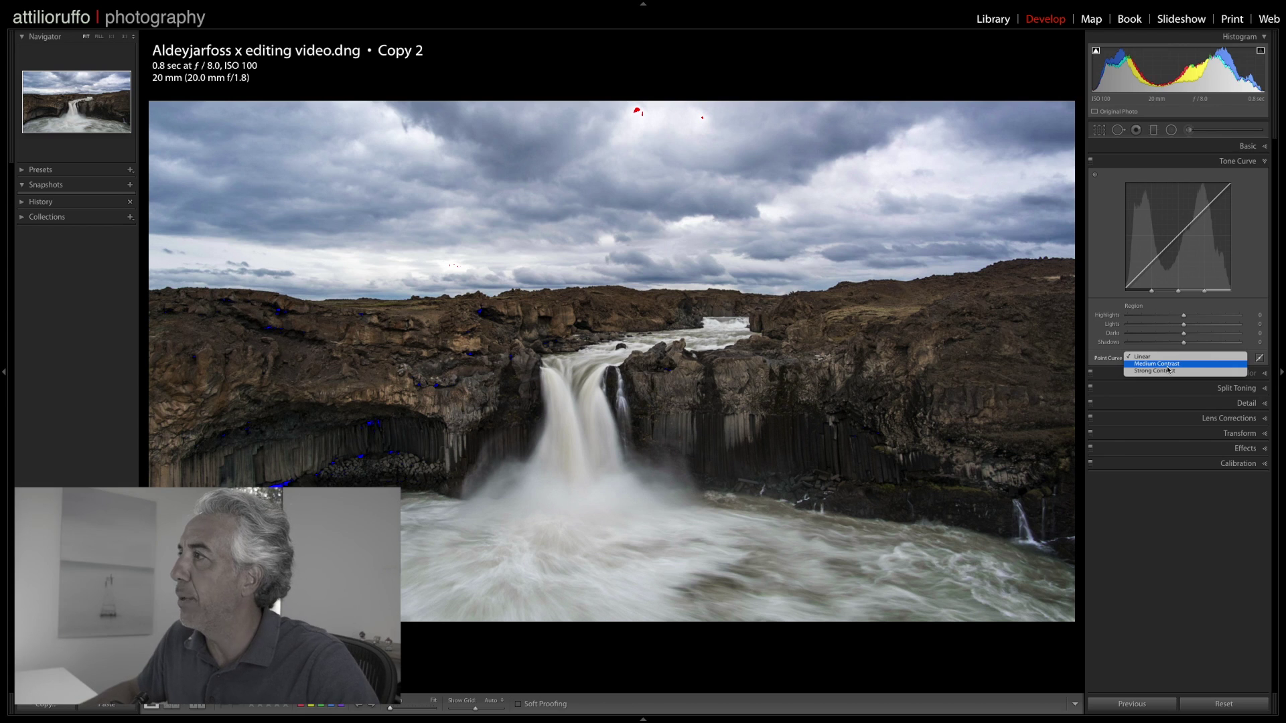
click(1168, 365)
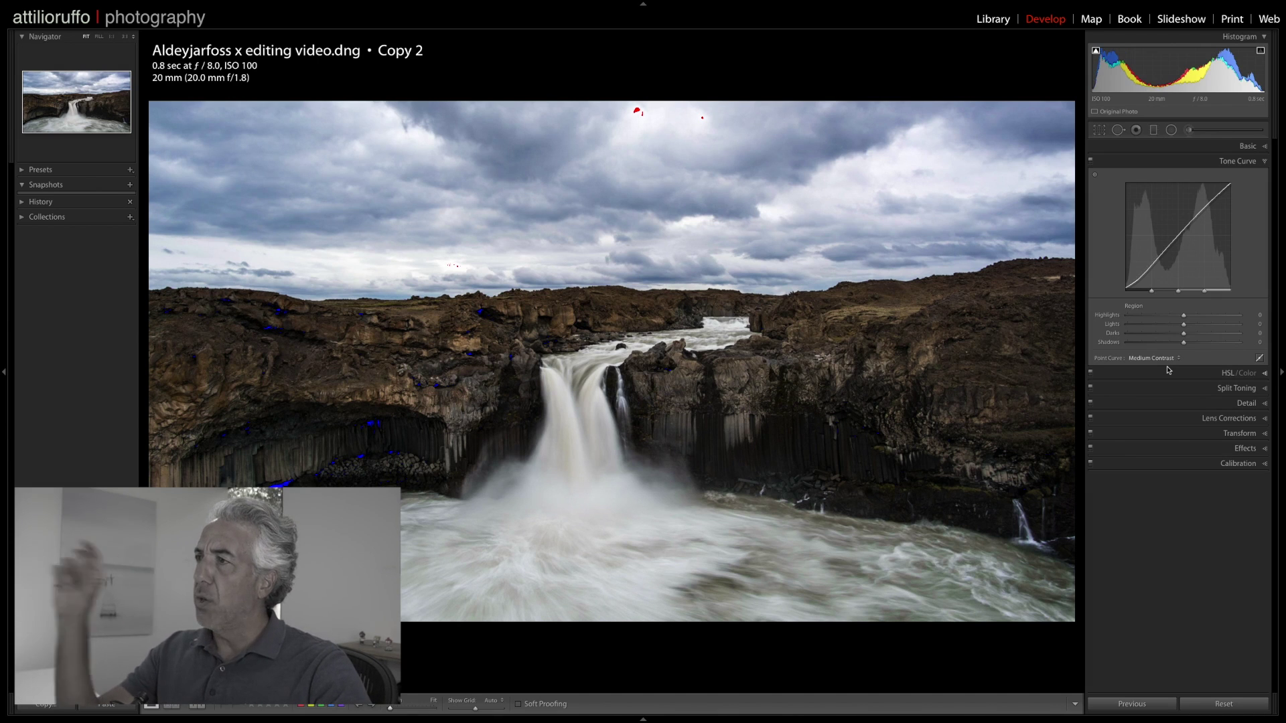
click(1165, 363)
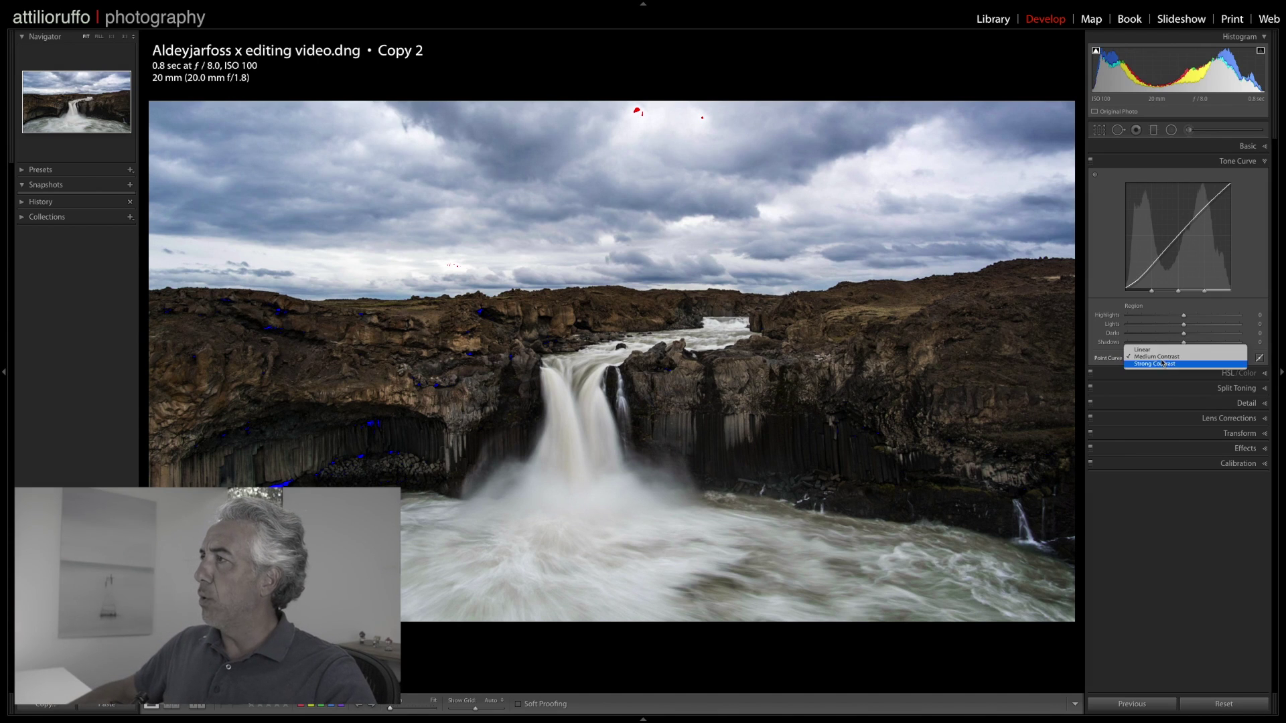
click(1154, 351)
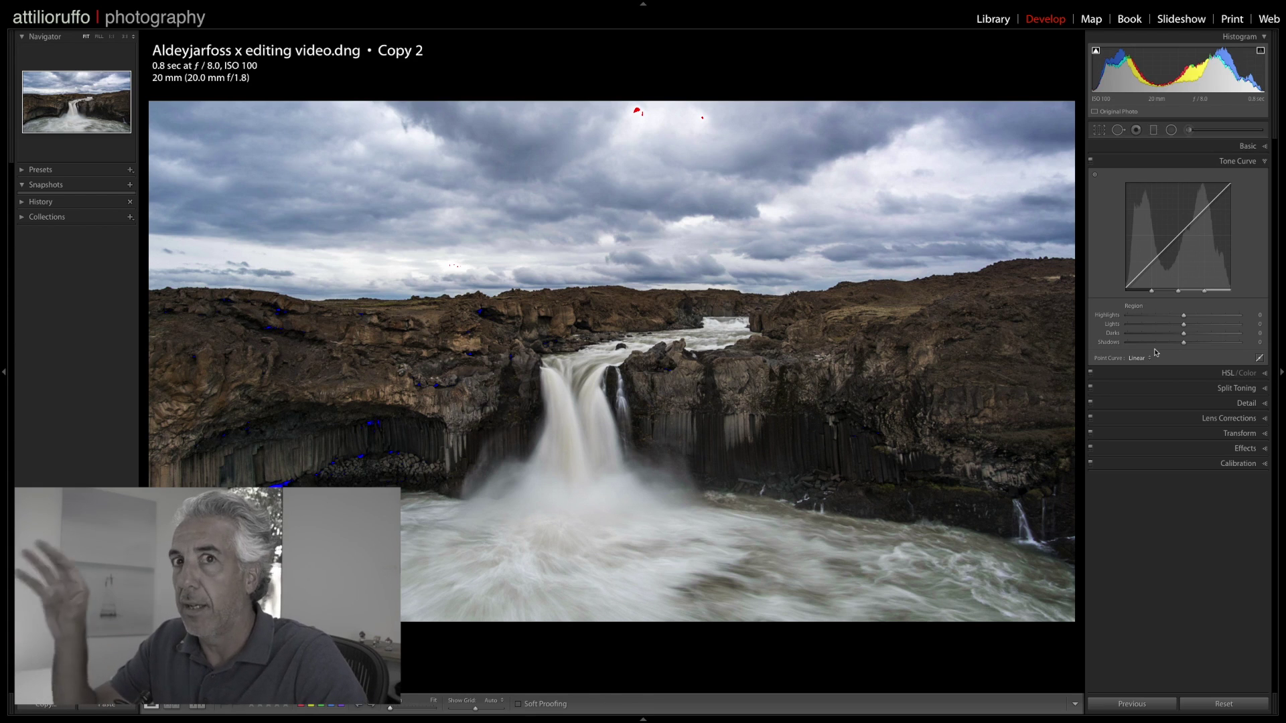
- Darken the blues in the sky by setting the HSL Blue luminance to -20
click(1230, 374)
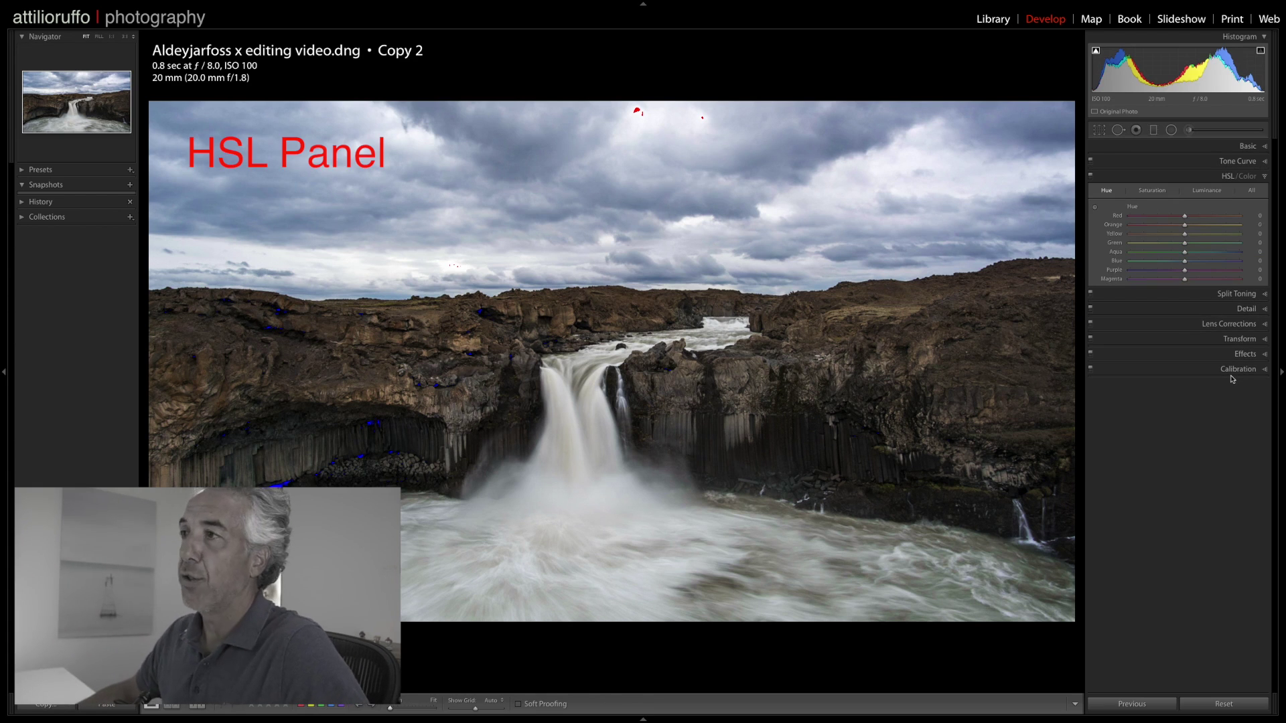
click(1207, 191)
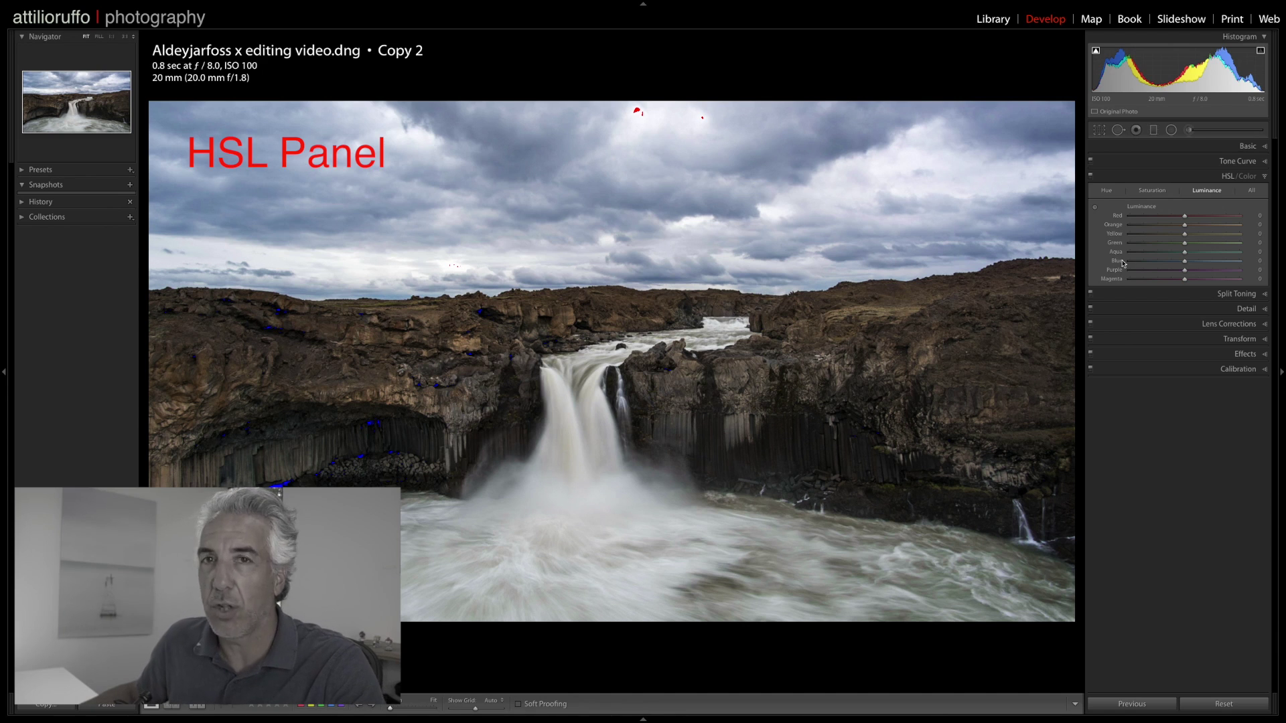
click(1095, 209)
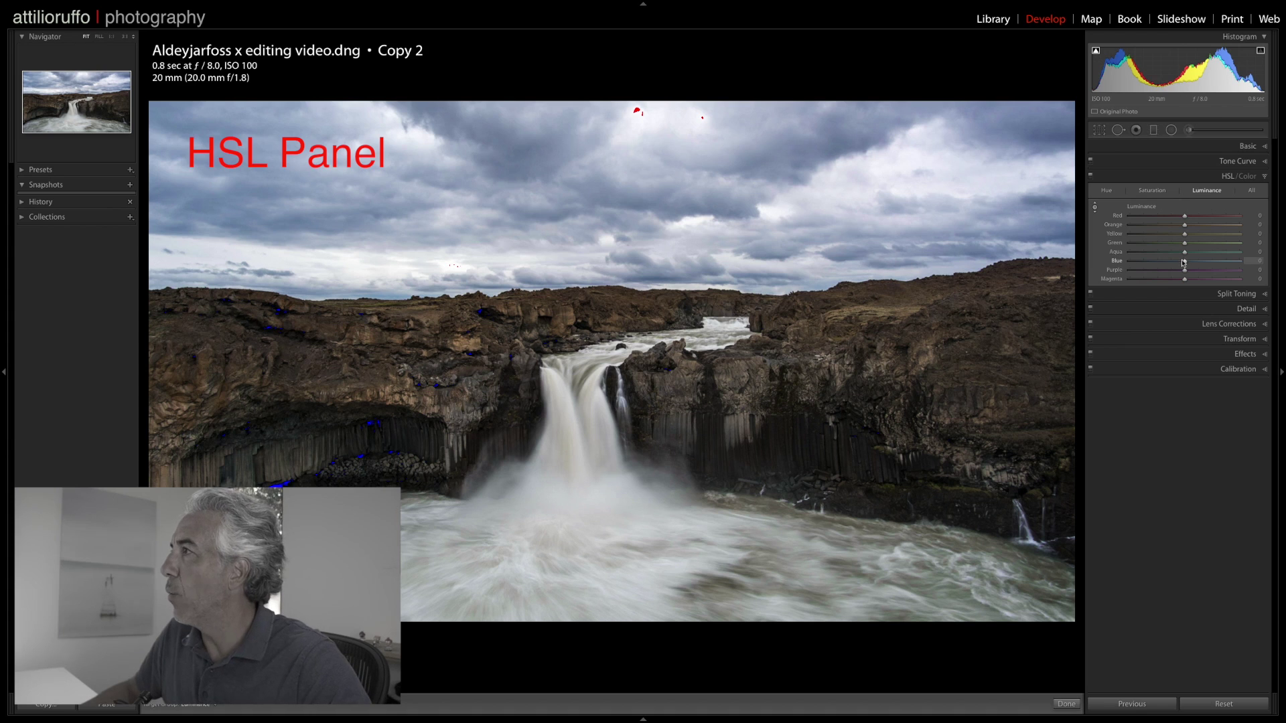
drag(1186, 265, 1175, 265)
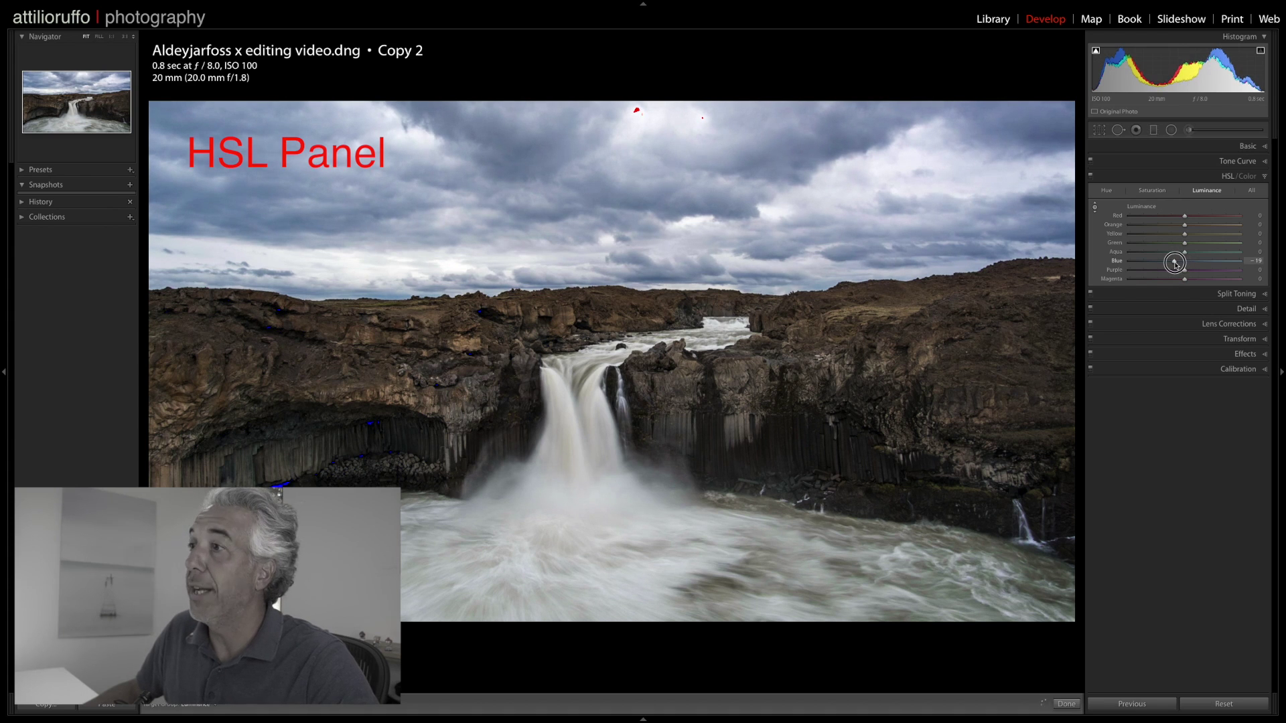
drag(1176, 265, 1175, 266)
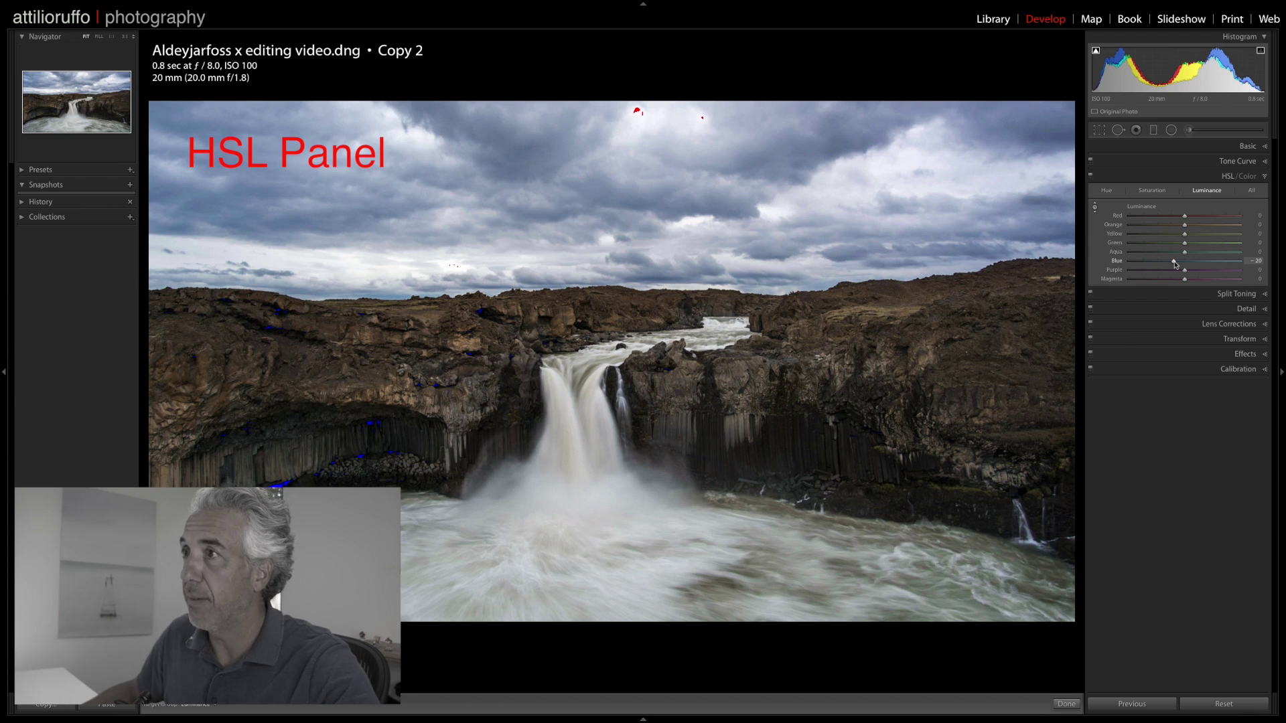
- Boost the HSL saturation of the rock colours with Orange at +10, Yellow at +16 and Green at about +14
key(ctrl+alt+shift+s)
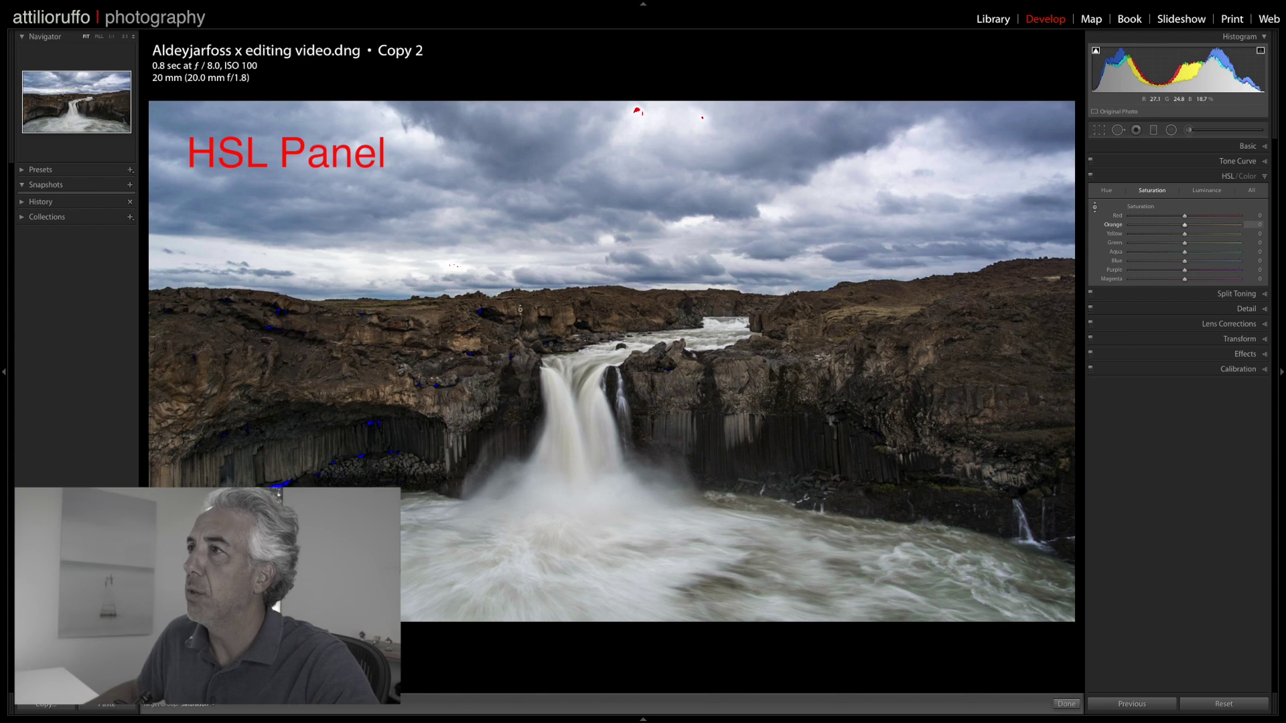
drag(1187, 229, 1191, 234)
click(1190, 234)
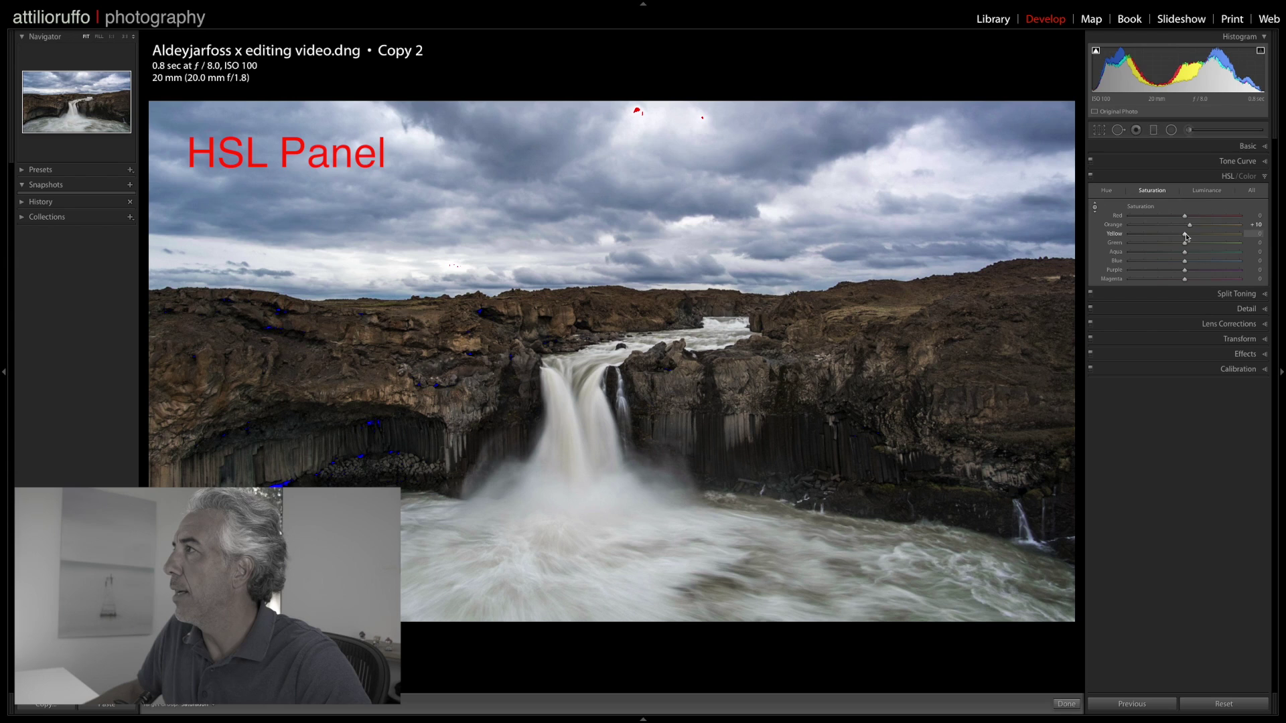
drag(1191, 236, 1195, 235)
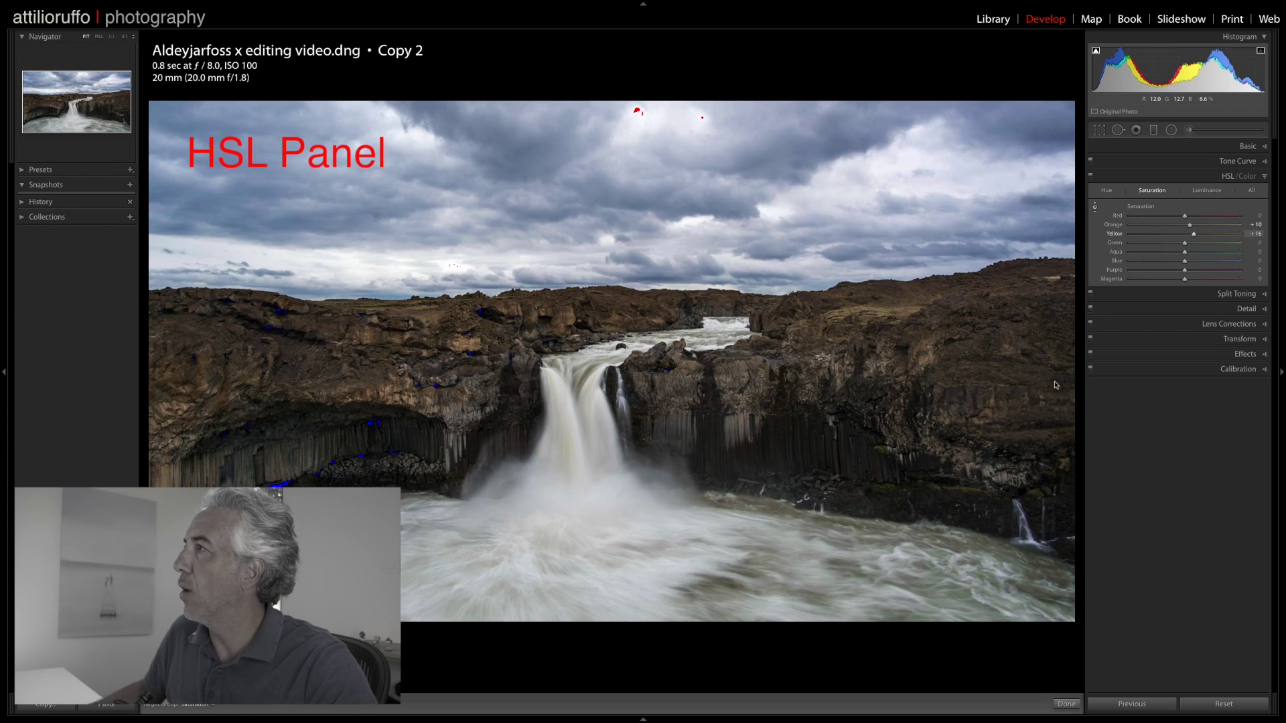
drag(1185, 243, 1195, 245)
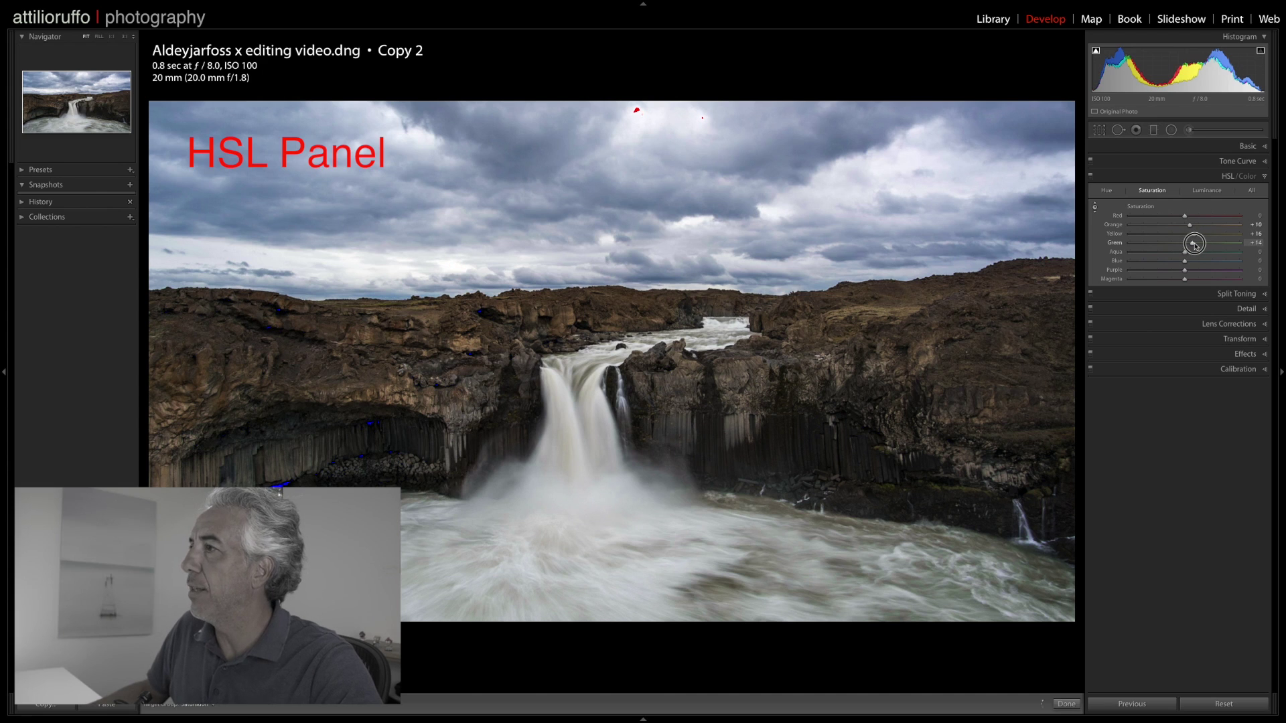
click(1107, 191)
- Warm the highlights with split toning, using hue 31 and saturation 21
click(1243, 294)
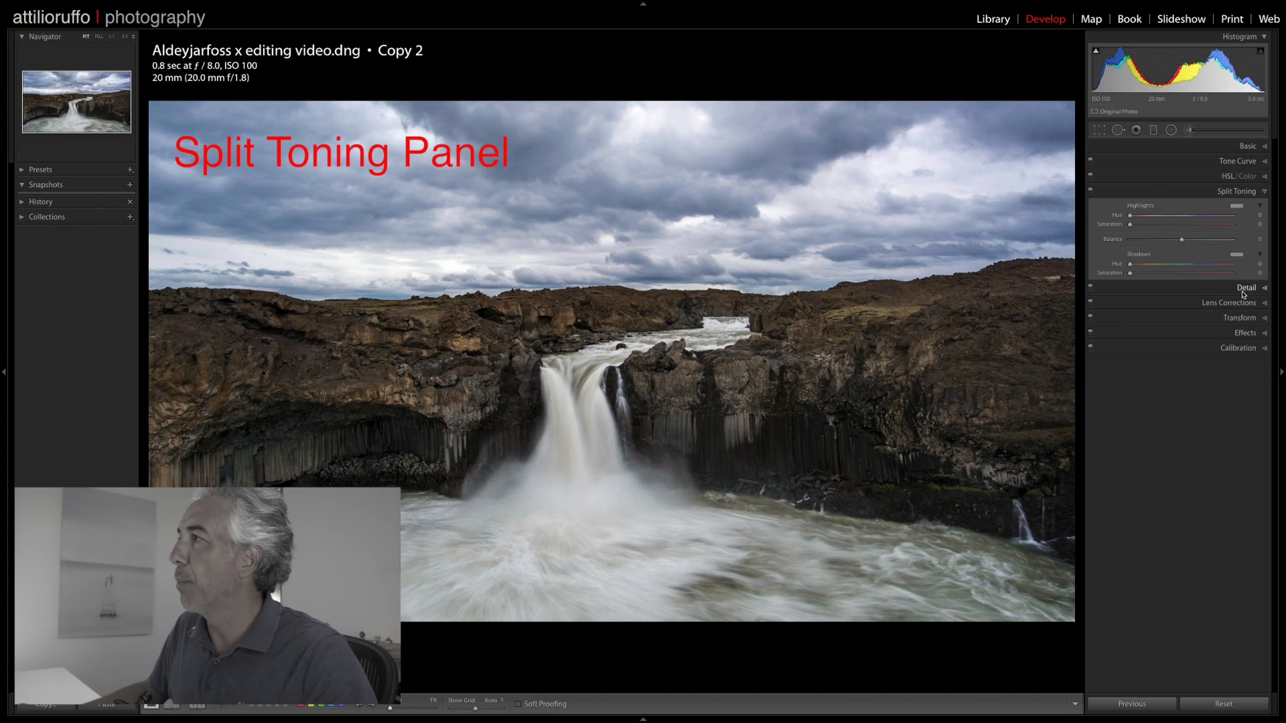
click(1132, 218)
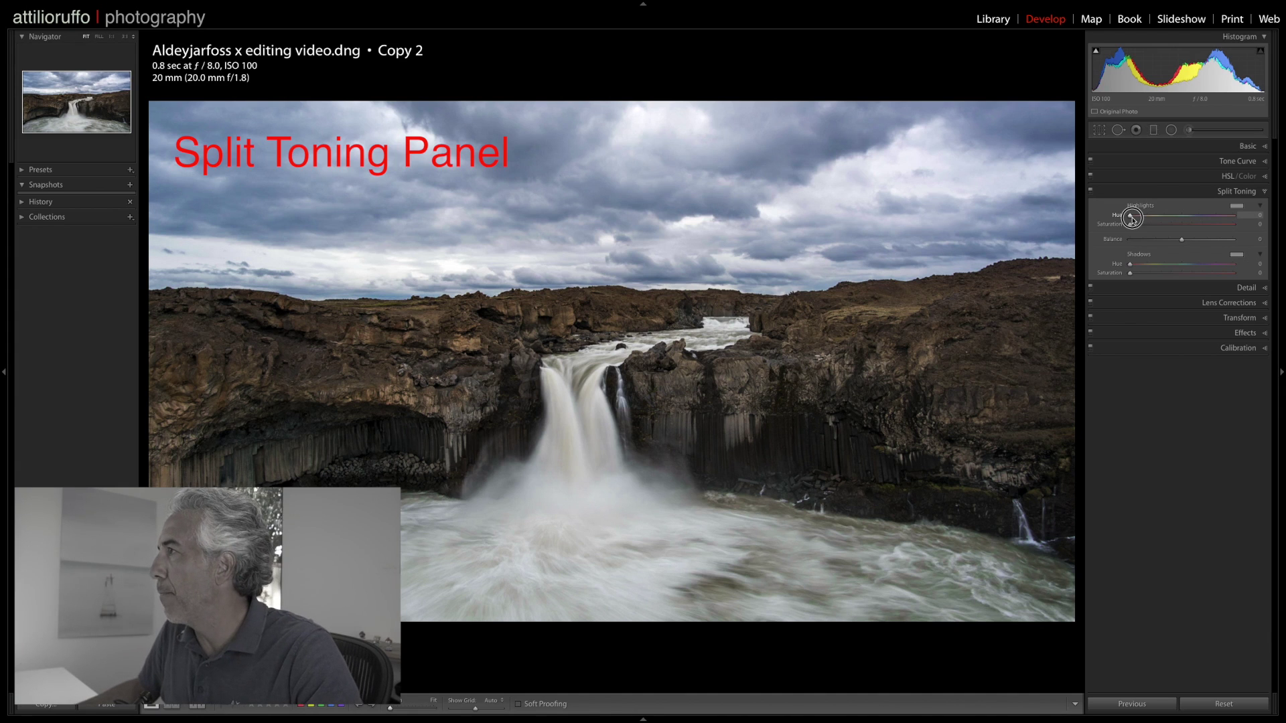
drag(1133, 225, 1139, 228)
click(1140, 218)
mouse_move(1139, 217)
mouse_down()
mouse_move(1153, 228)
mouse_move(1139, 217)
mouse_up()
click(1145, 218)
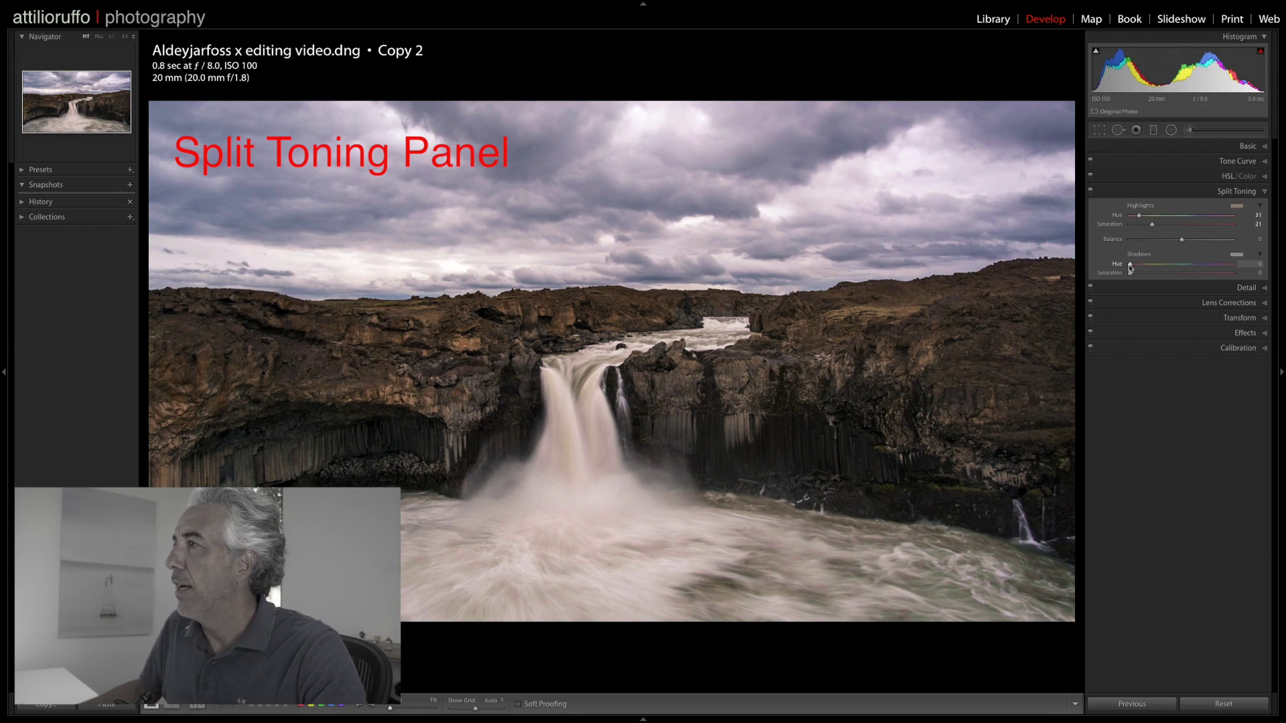
- Split-tone the shadows blue with hue 237 and saturation 15, and set the balance to +12
mouse_move(1131, 268)
mouse_down()
mouse_move(1199, 276)
mouse_move(1134, 274)
mouse_move(1153, 277)
mouse_up()
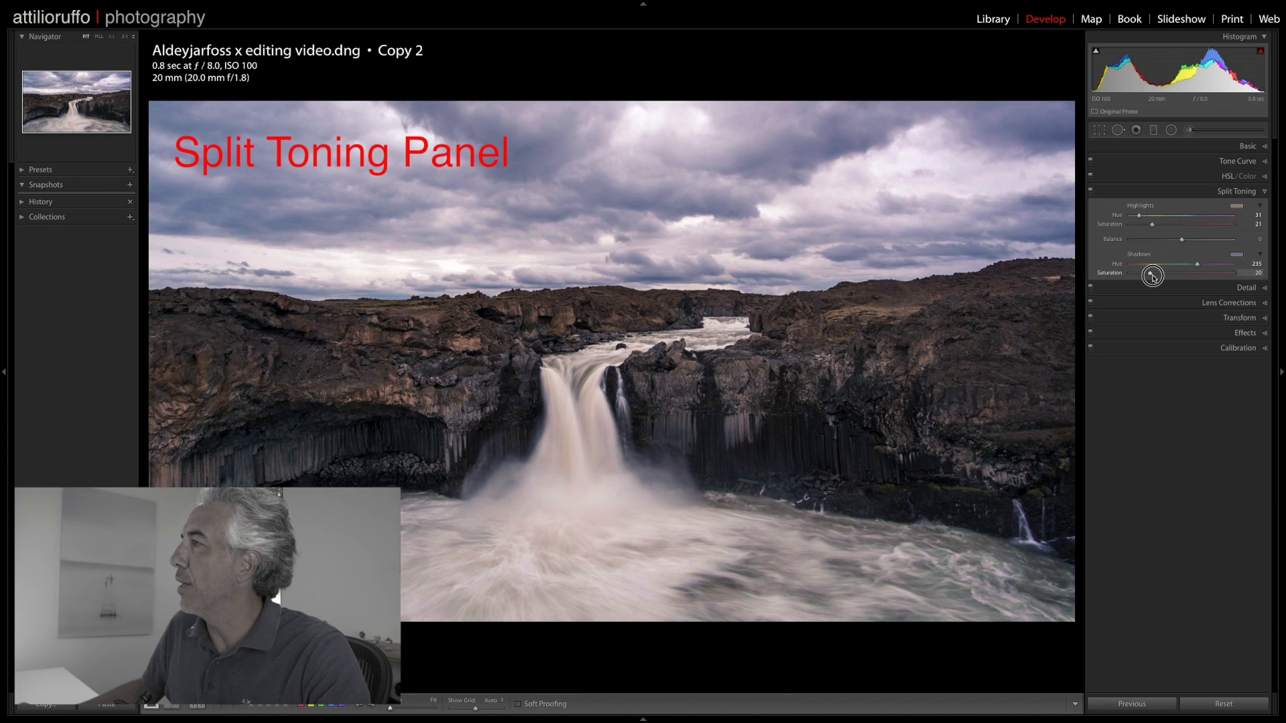
drag(1154, 278, 1188, 248)
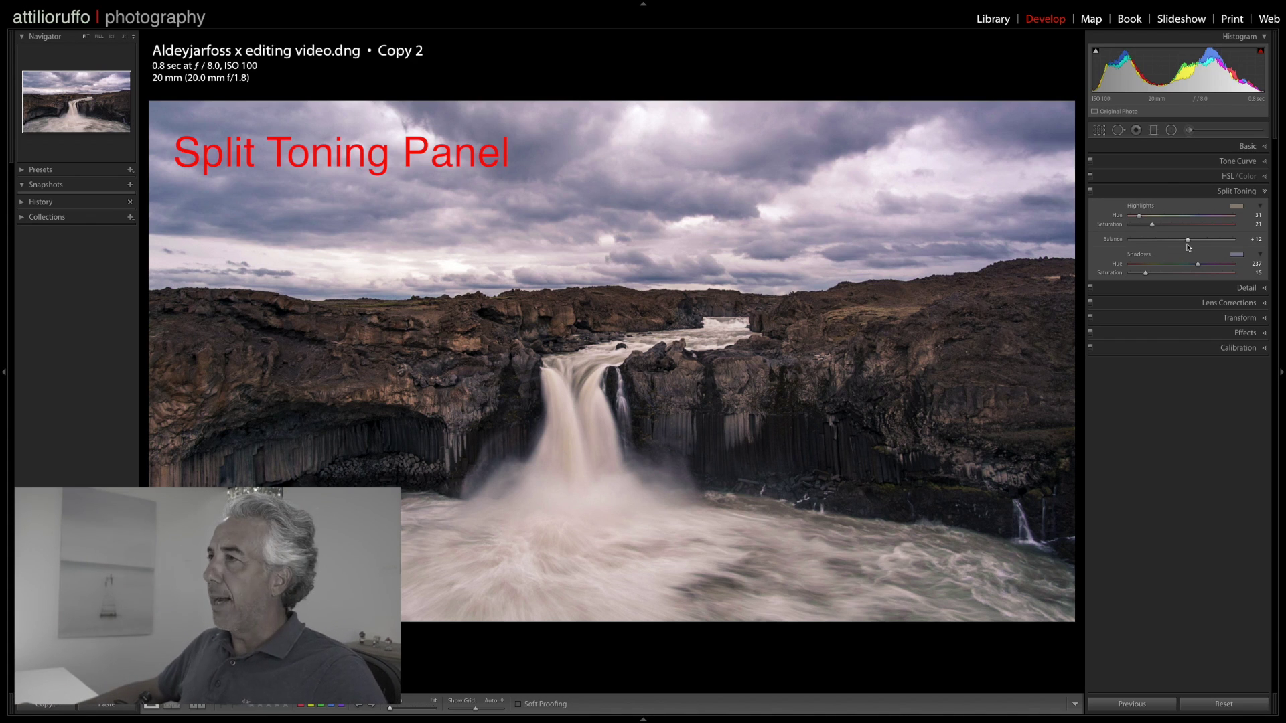
- Sharpen the photo with Amount 62, Radius 0.6 and Detail 12, checking the effect on a close-up of the rocks
click(1237, 191)
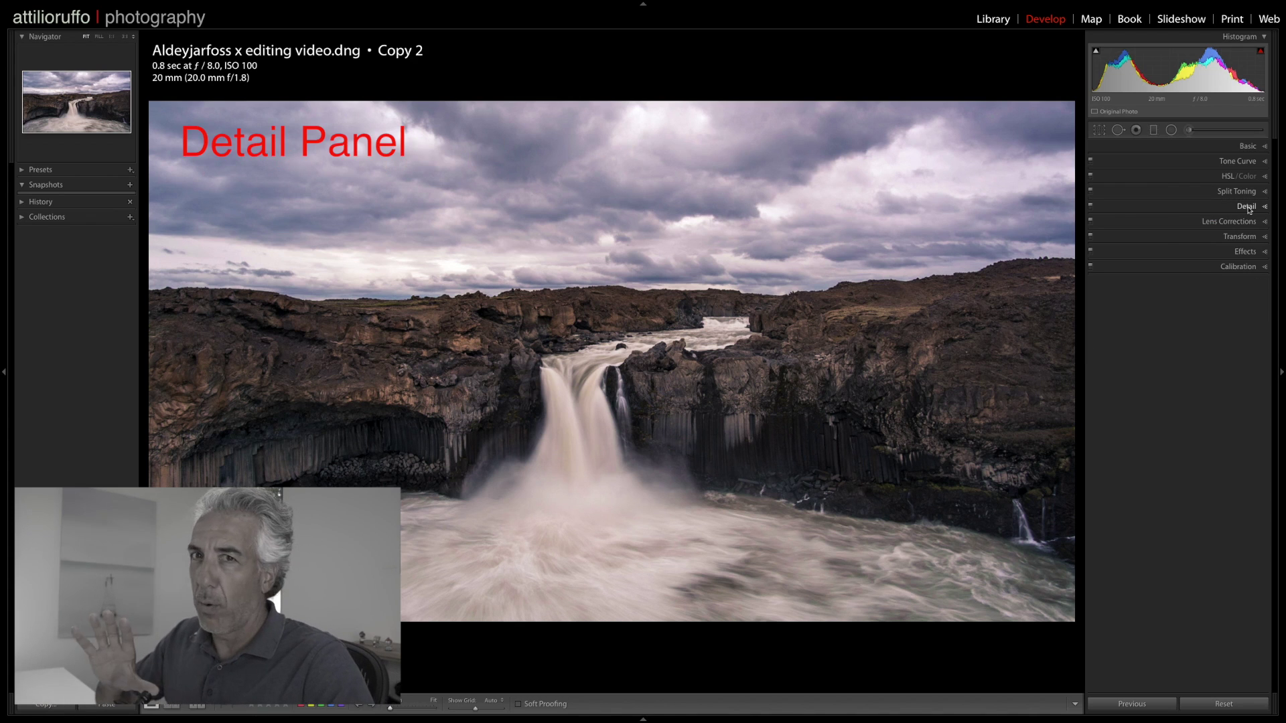
click(1246, 207)
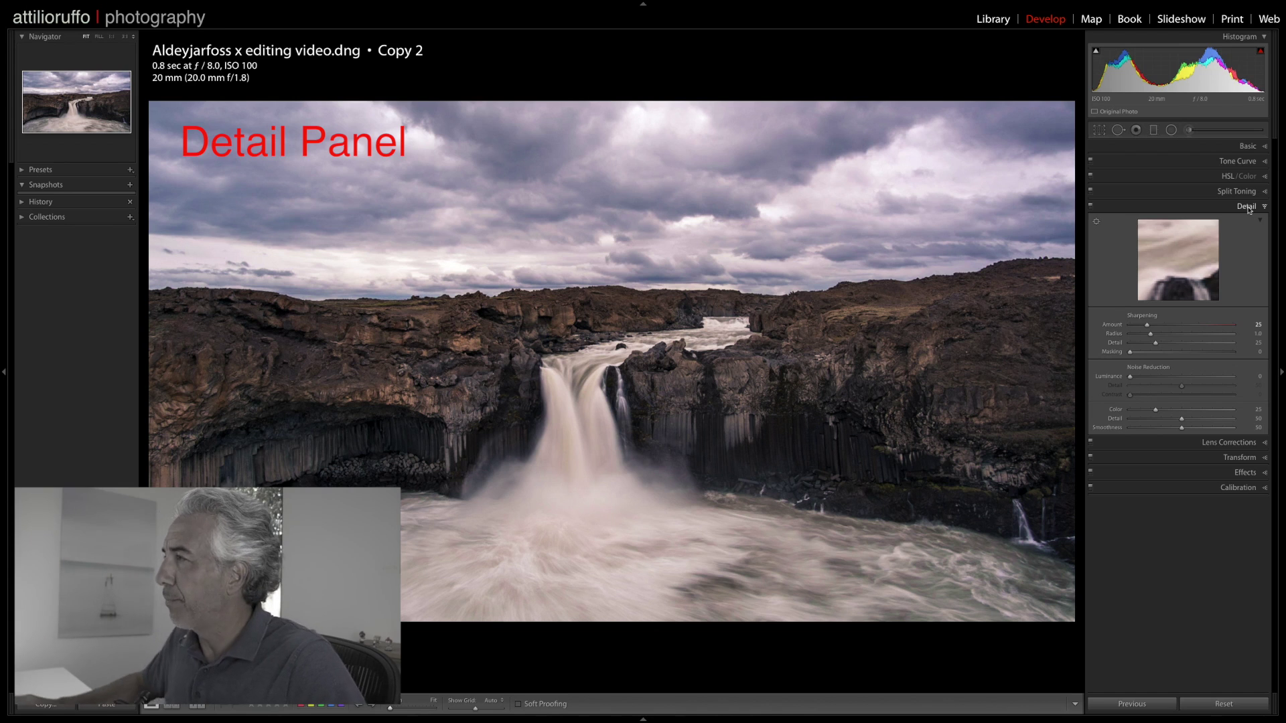
mouse_move(1152, 337)
mouse_down()
mouse_move(1135, 337)
mouse_move(1171, 347)
mouse_up()
drag(1147, 325, 1162, 326)
click(779, 337)
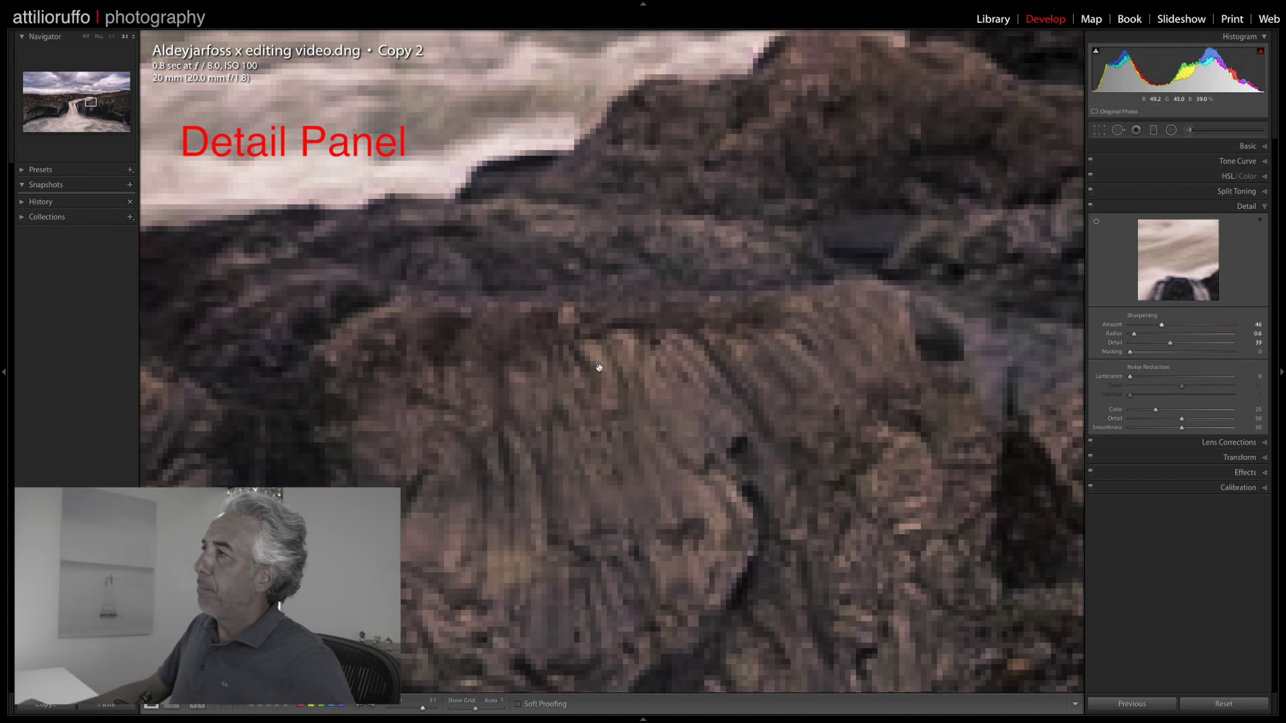
drag(1162, 325, 1175, 330)
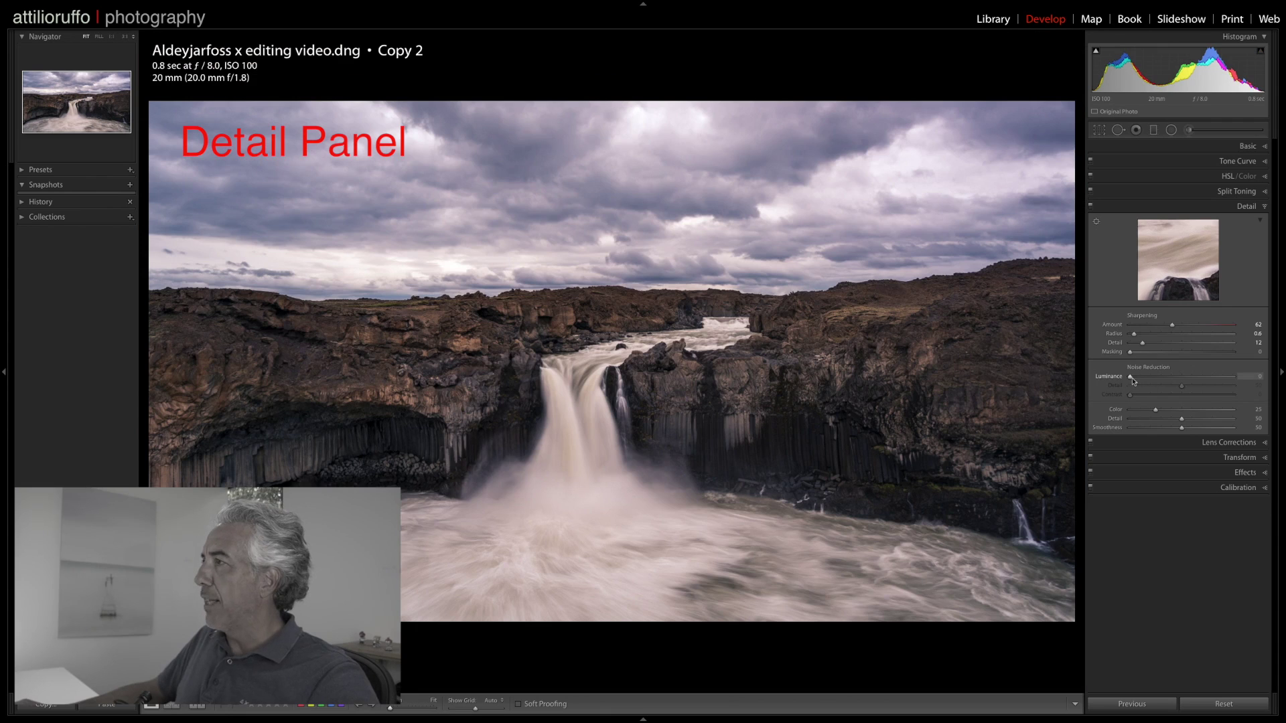
- Check the Lens Corrections, Transform and Effects settings, and compare the edited photo with its original version
click(1229, 443)
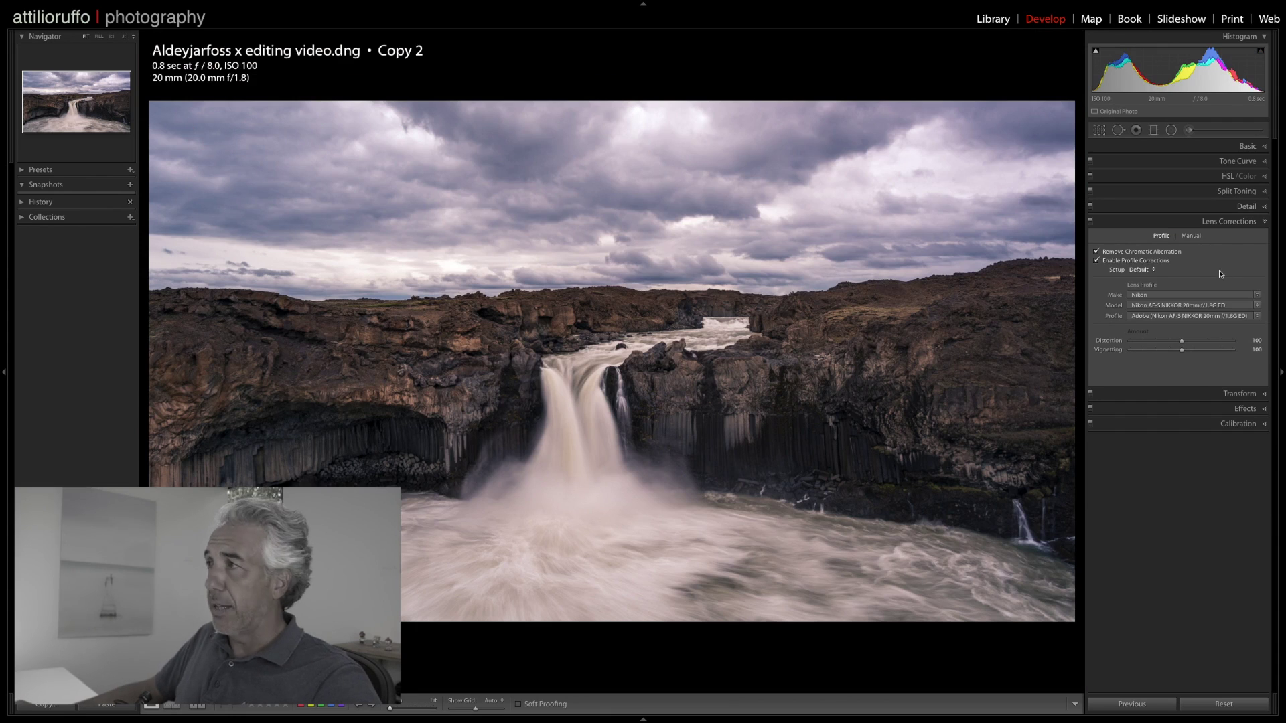
click(1236, 223)
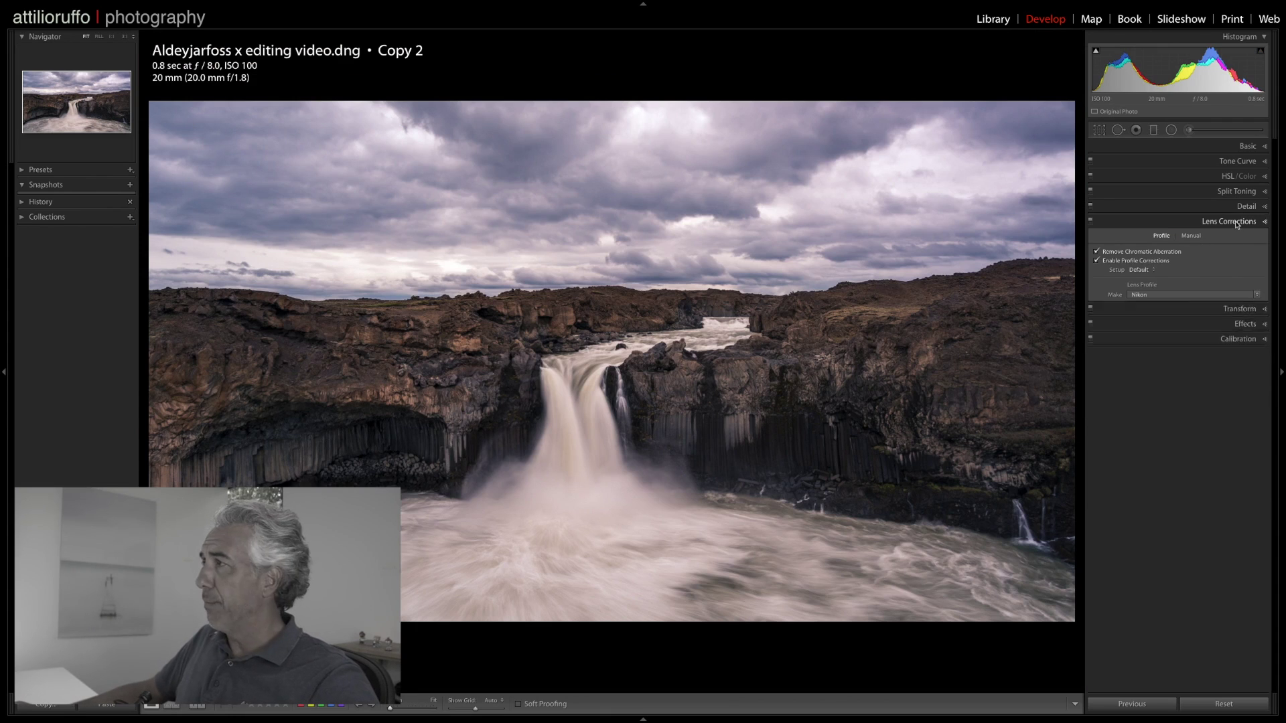
click(1241, 238)
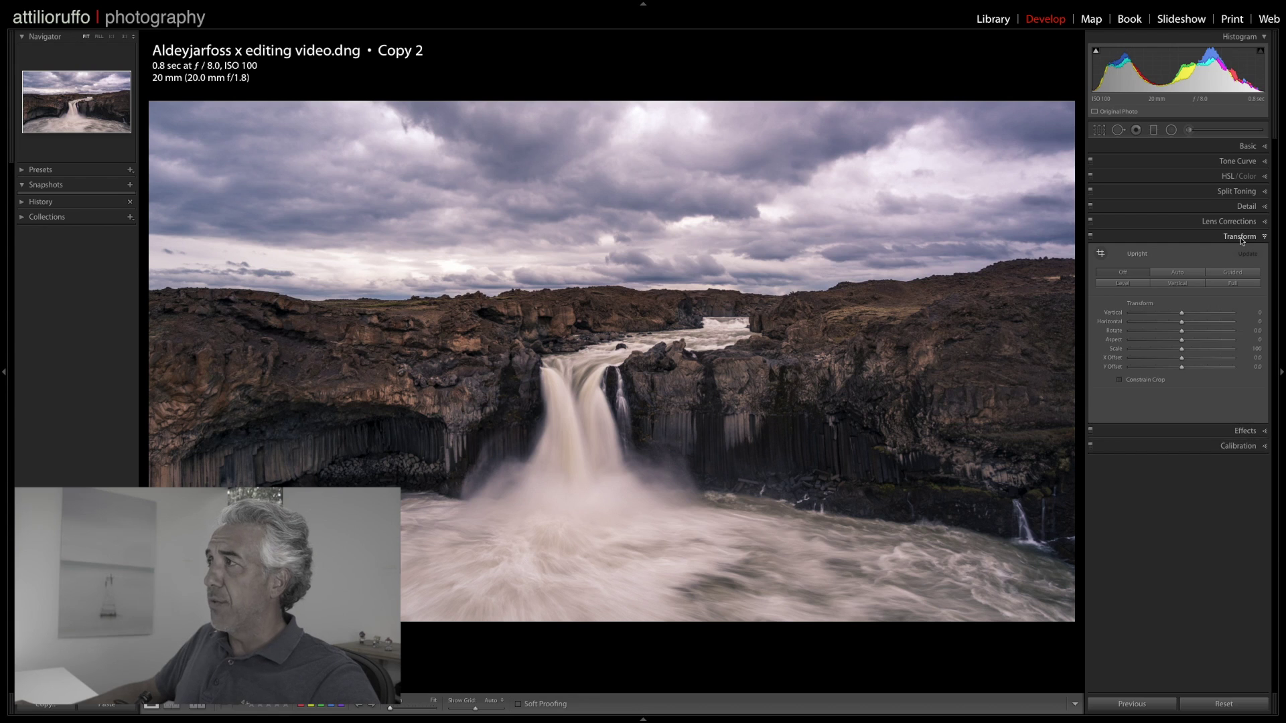
click(1241, 238)
click(1245, 252)
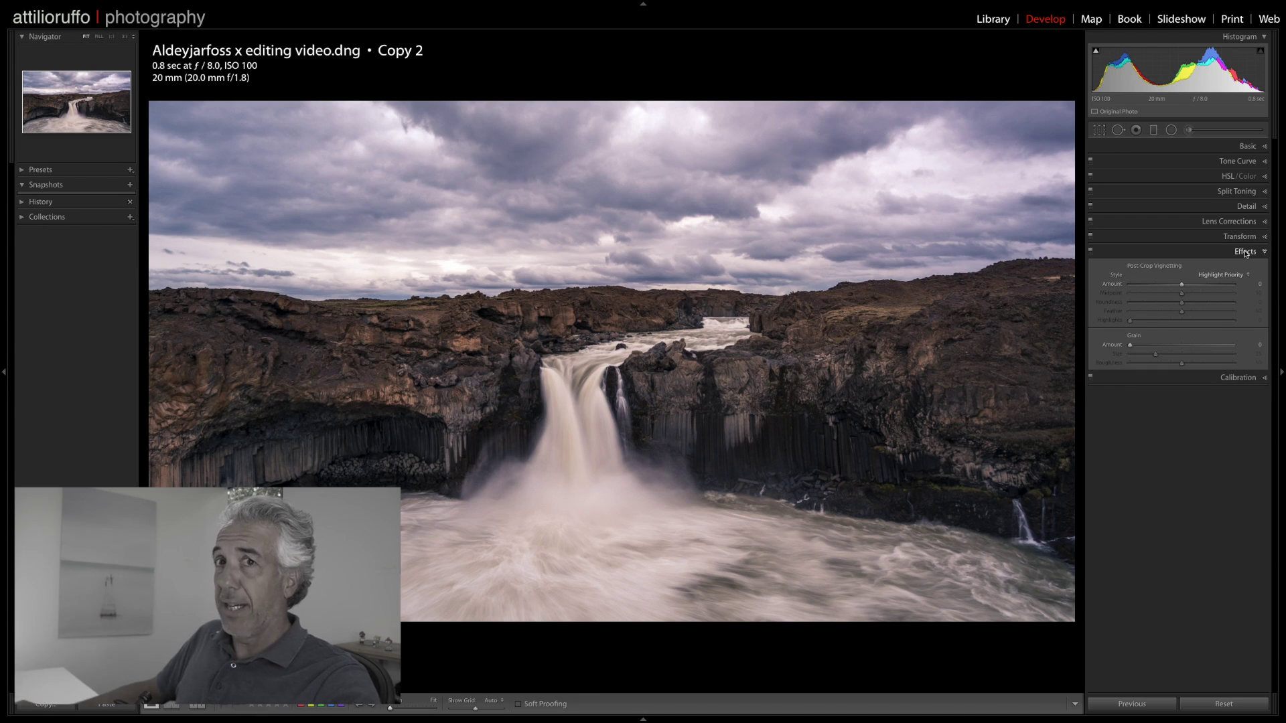
click(1245, 252)
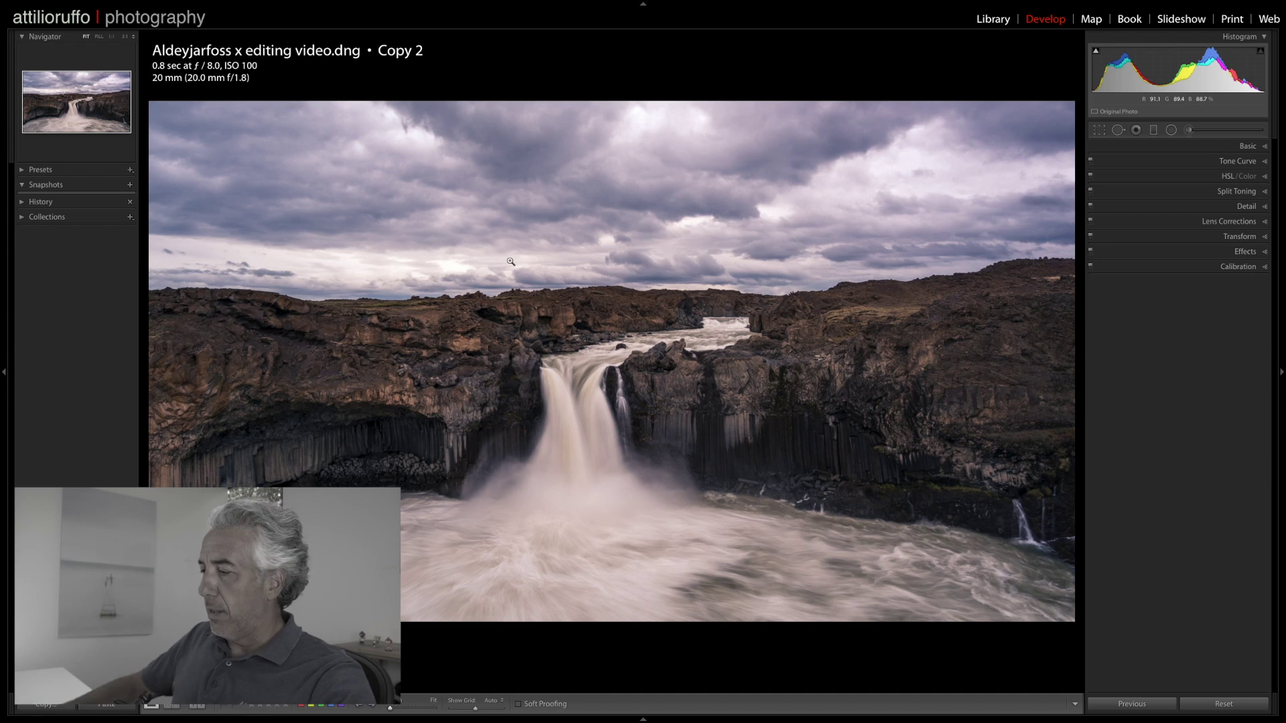
key(backslash)
key(backslash)
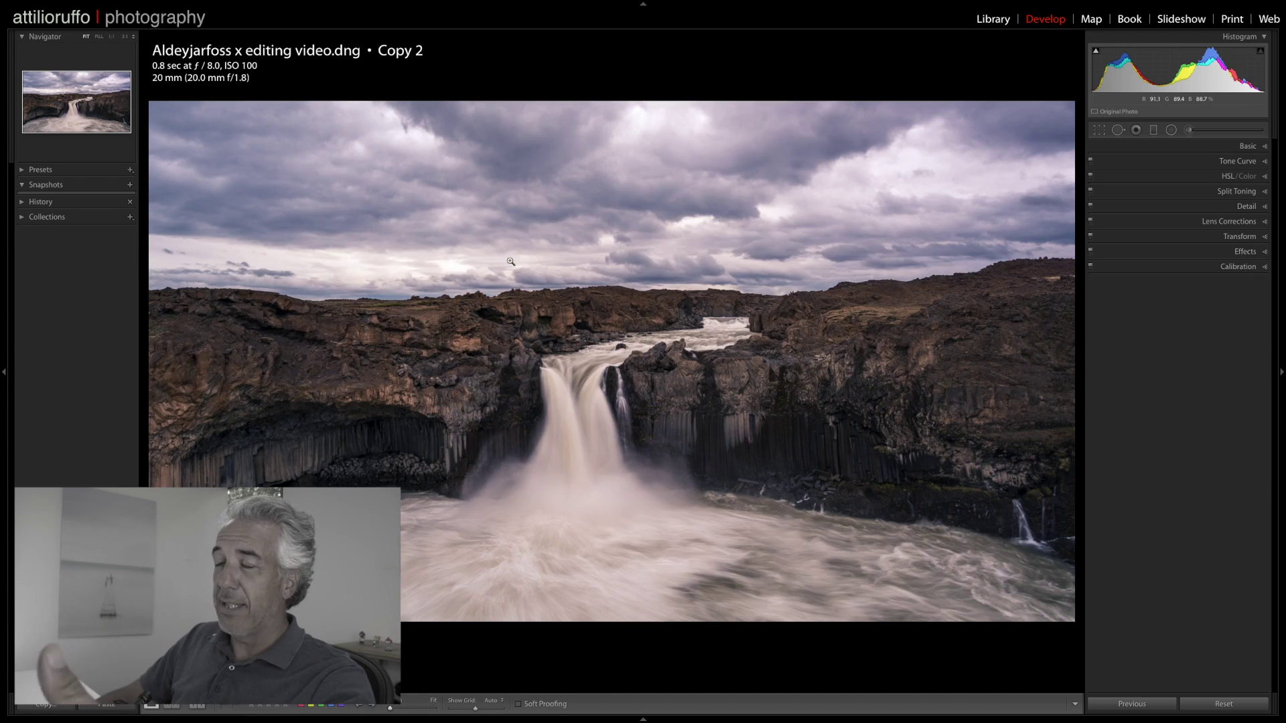
key(backslash)
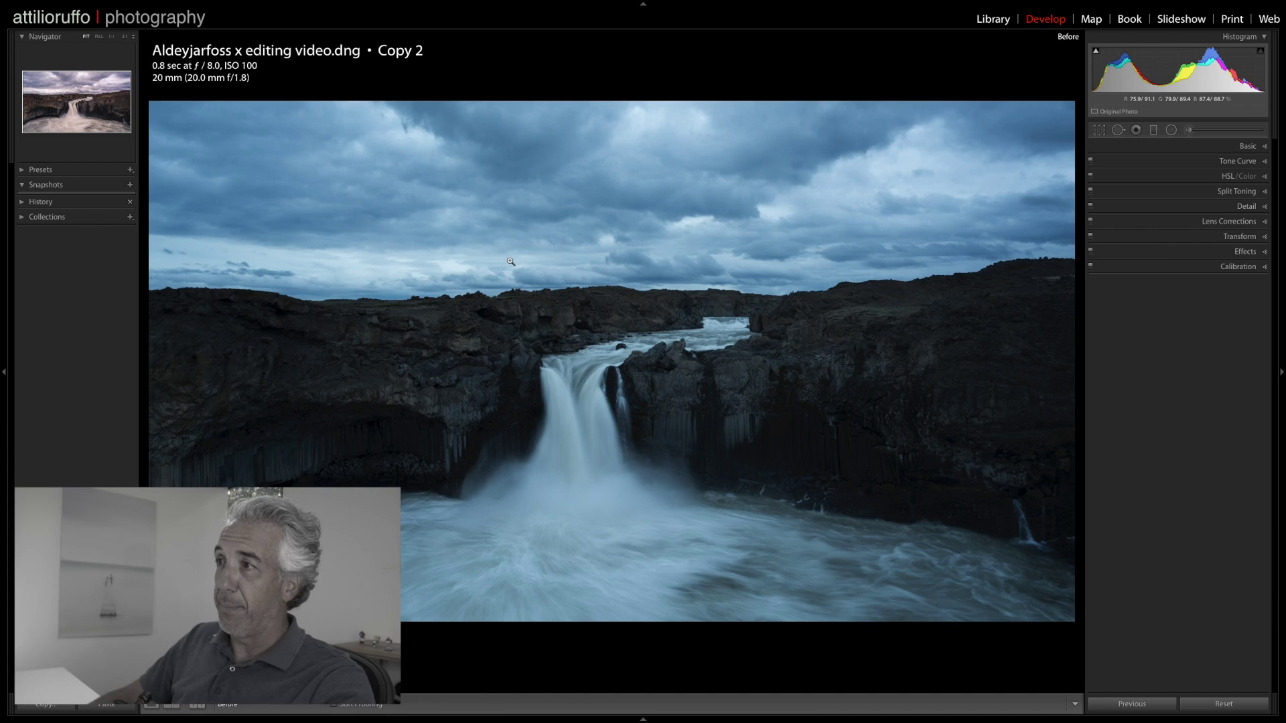
key(backslash)
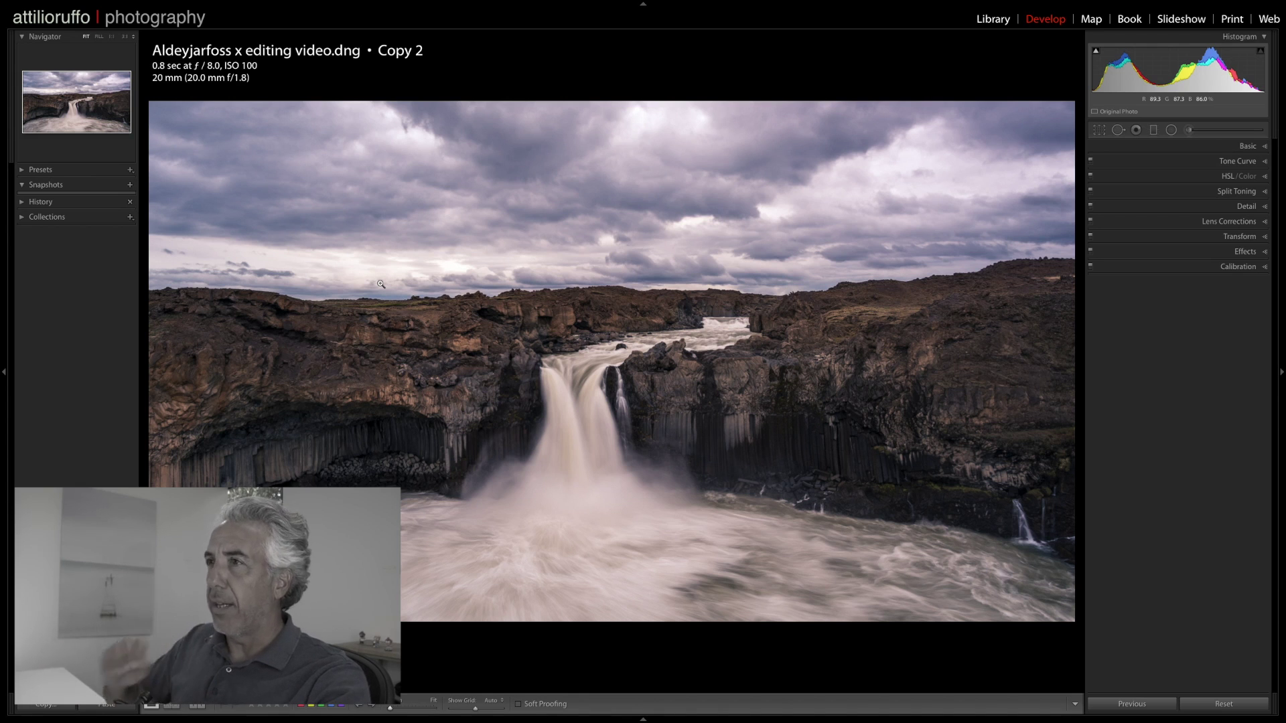
- Draw a graduated filter from the top of the sky down to the waterfall and reset all its effect settings
click(1154, 131)
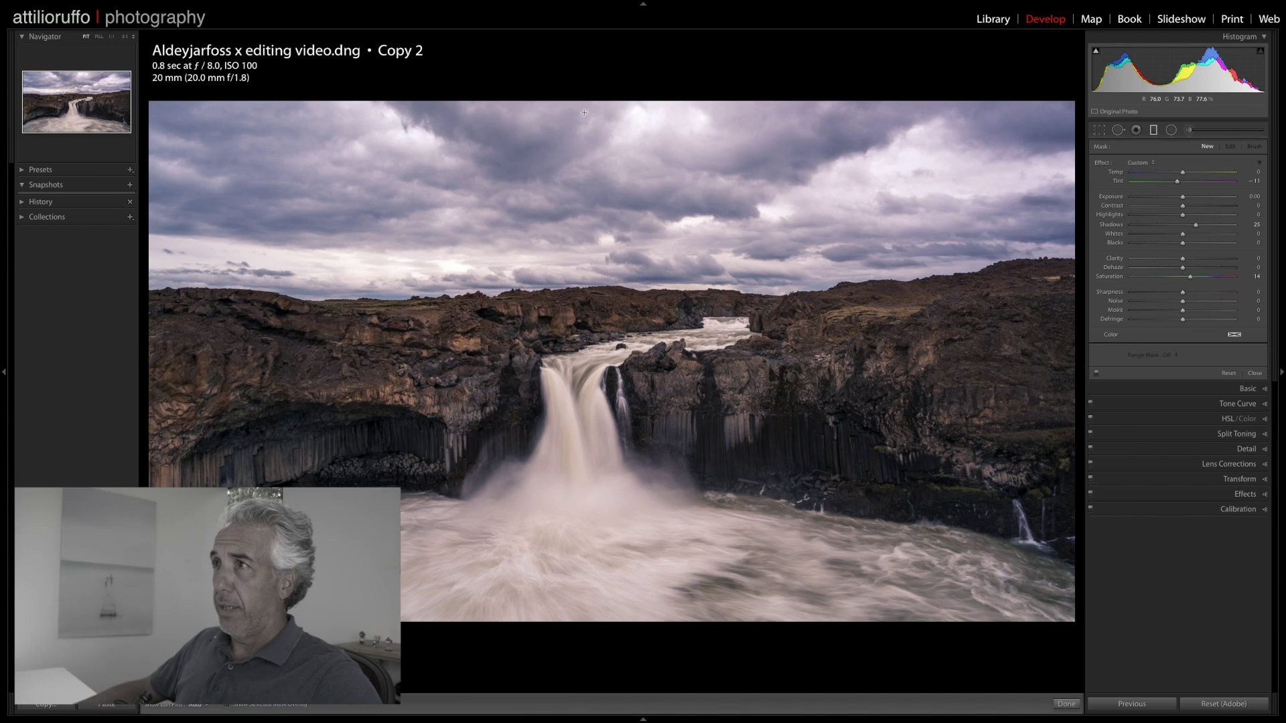
drag(585, 112, 583, 436)
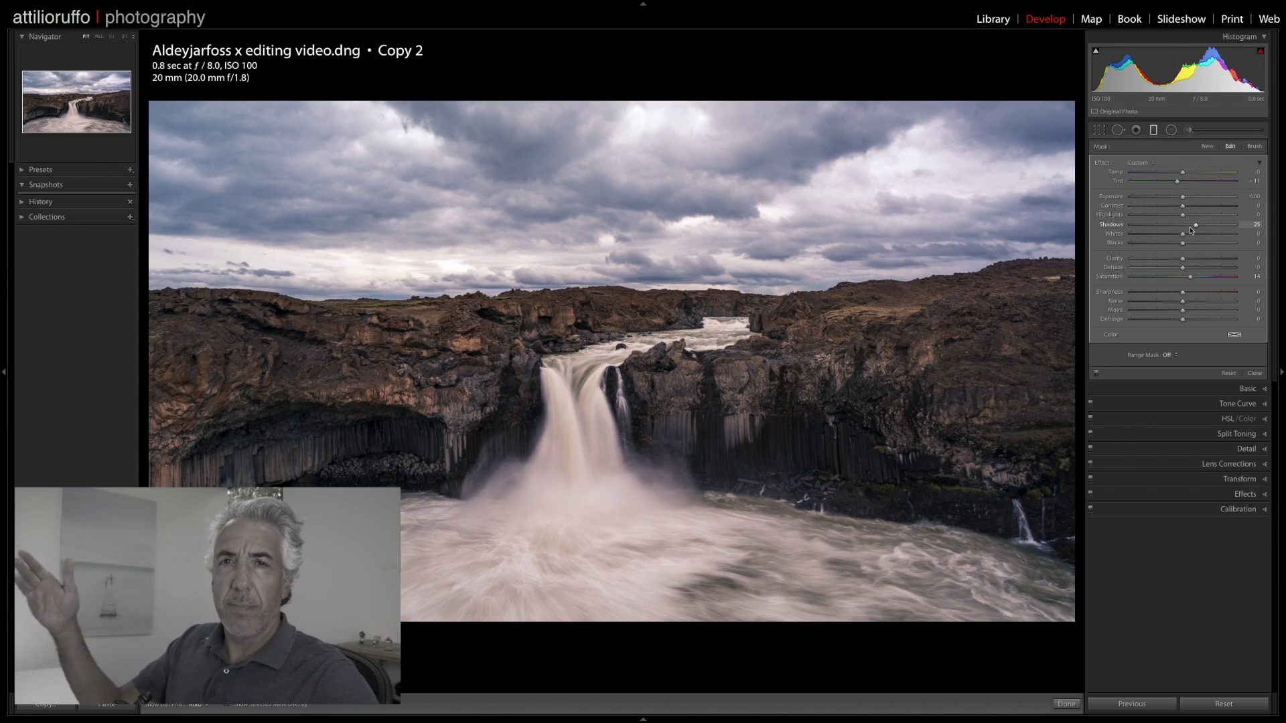
double_click(1103, 165)
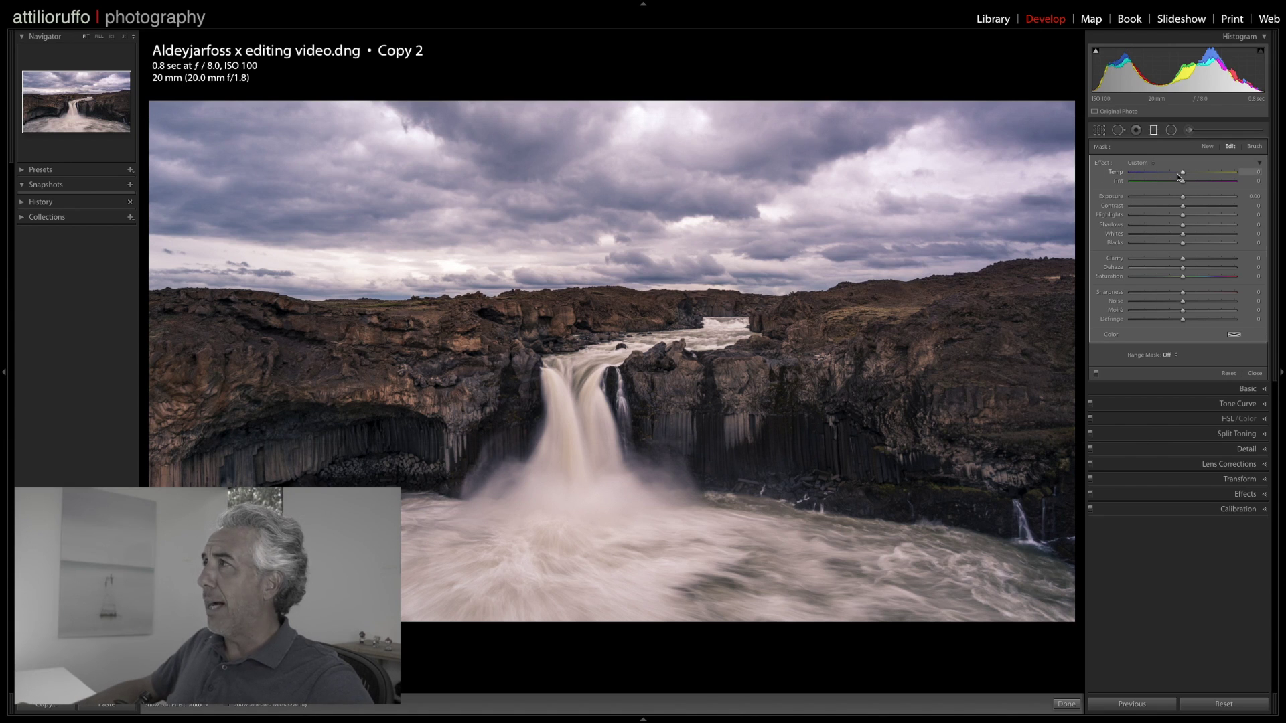
- Warm and deepen the sky in the graduated filter with Temp 11, Highlights -100 and Contrast 18
drag(1183, 174, 1193, 174)
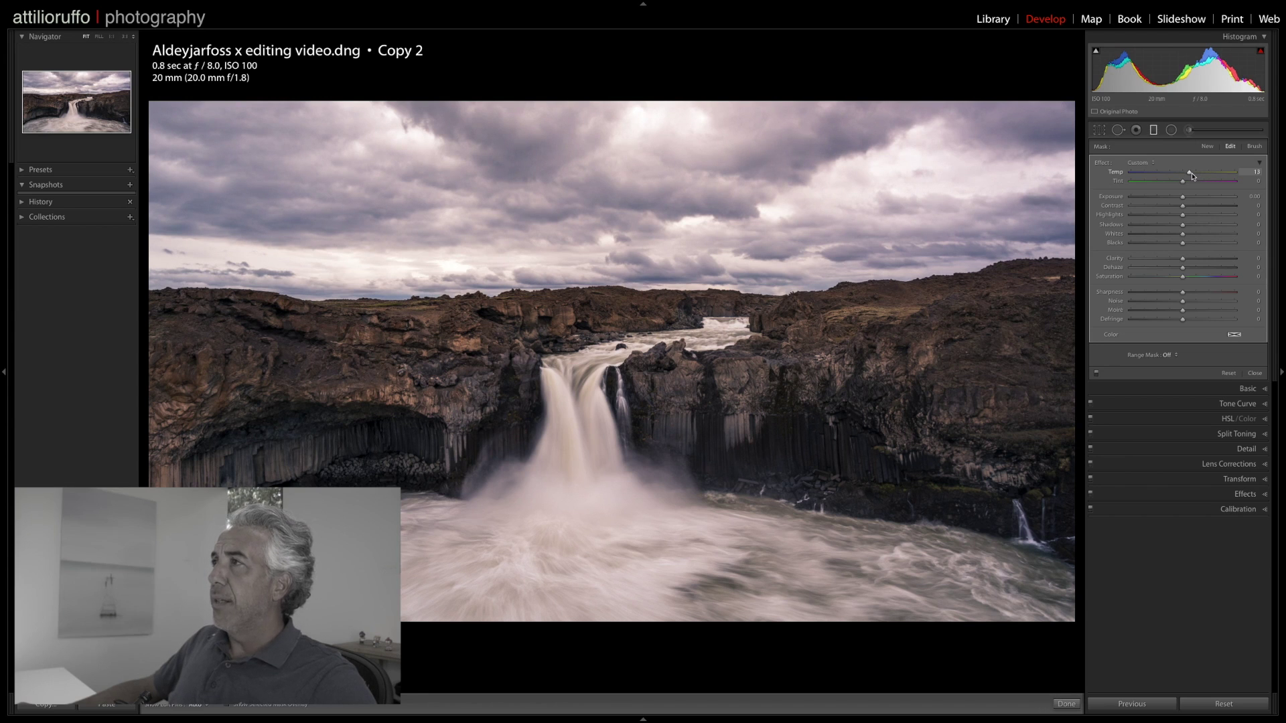
drag(1190, 174, 1190, 174)
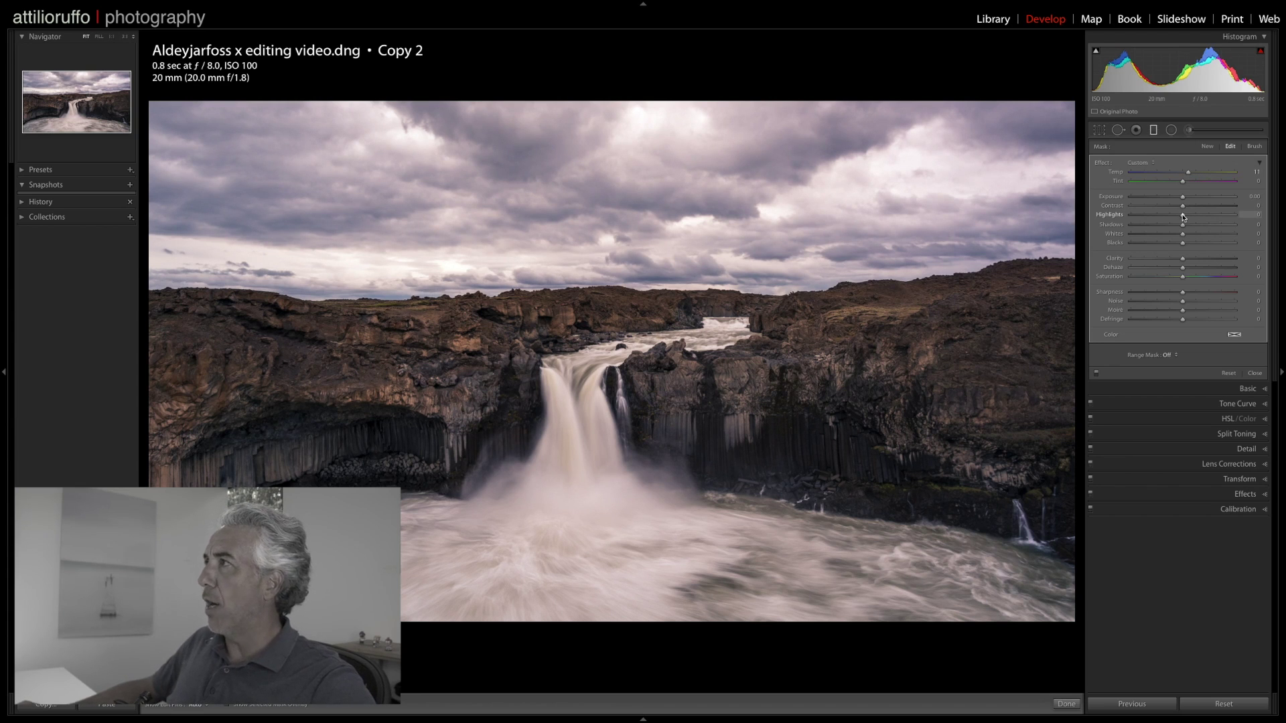
drag(1183, 217, 1121, 216)
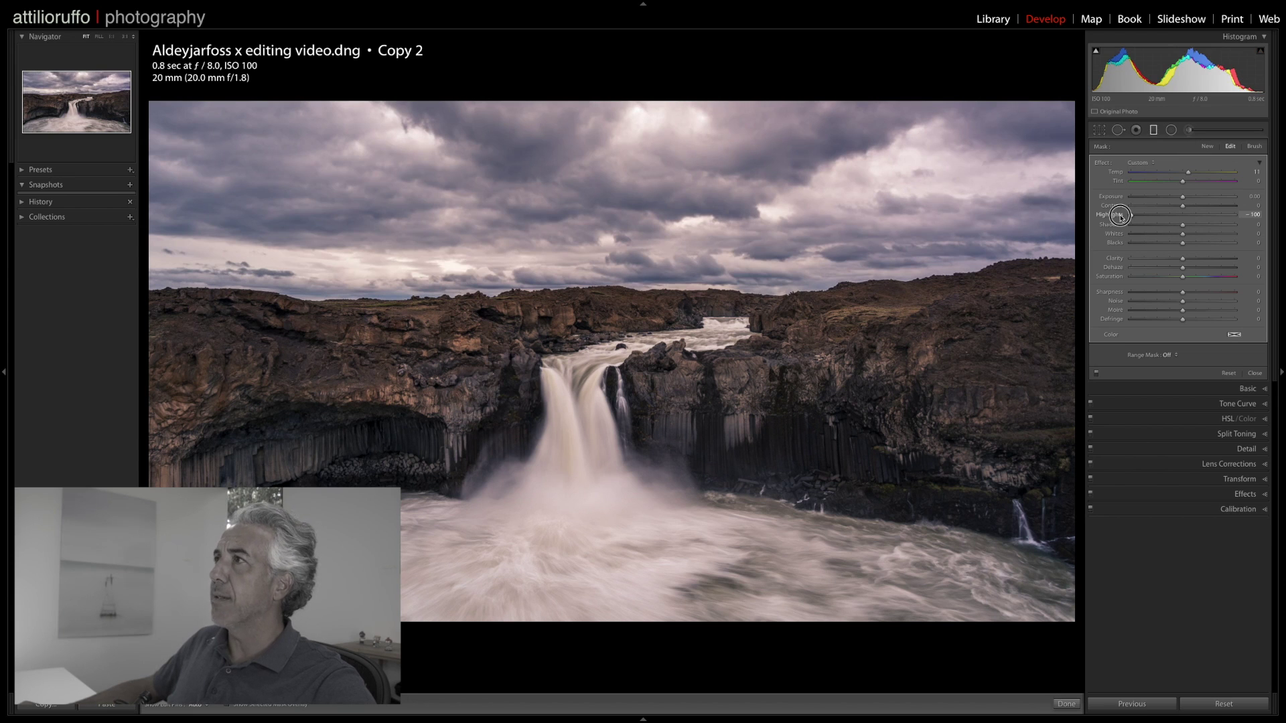
drag(1184, 208, 1193, 209)
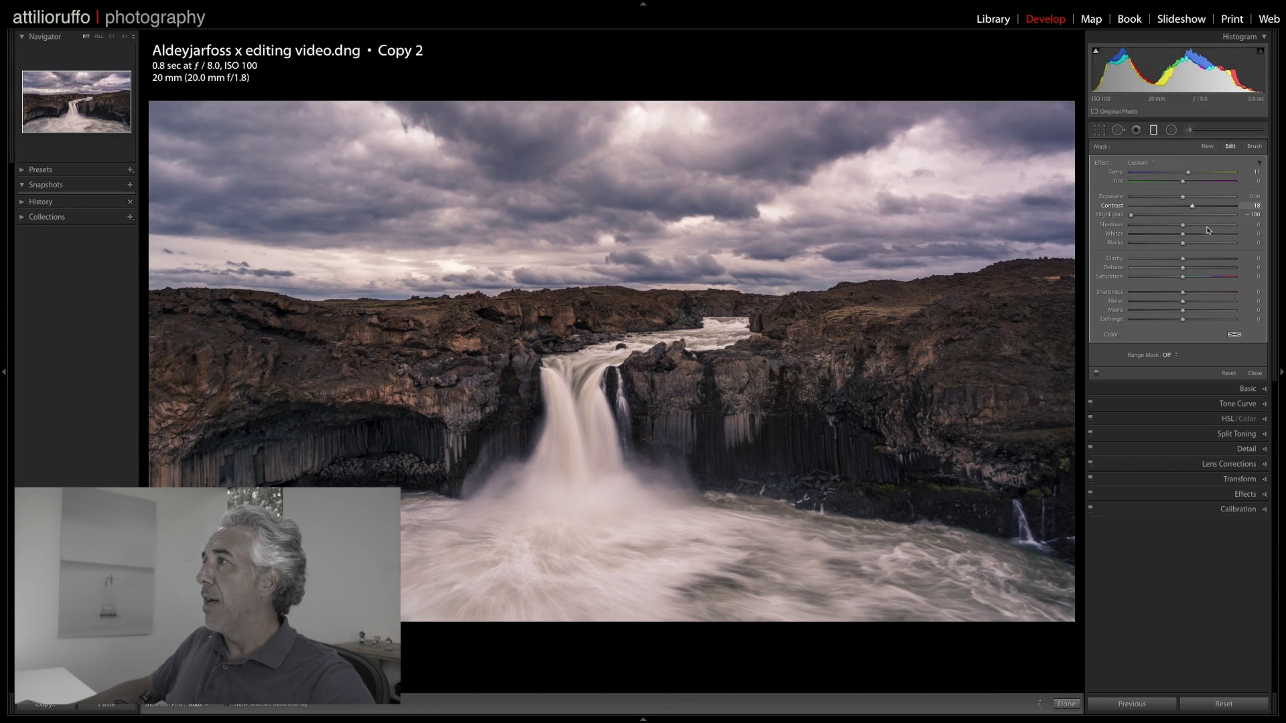
- Add definition to the filtered sky with Dehaze at about 9 and Clarity at 10, and fine-tune its Saturation
drag(1183, 270, 1187, 270)
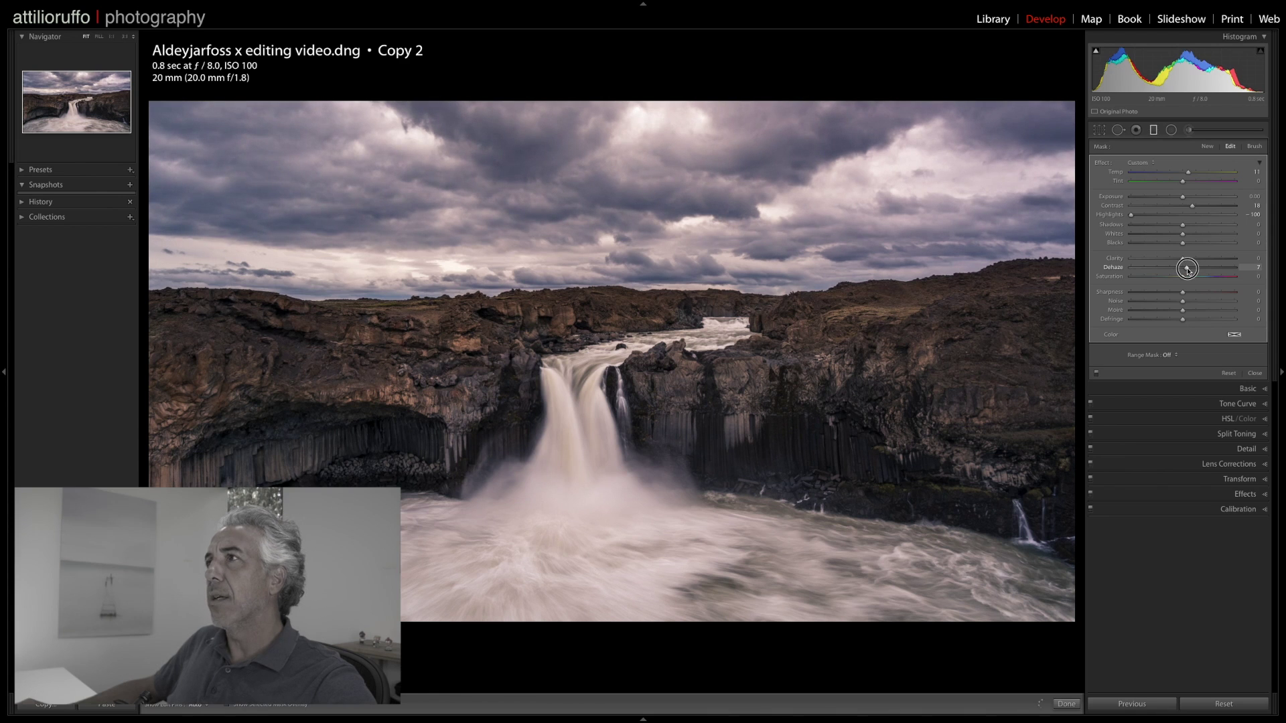
drag(1188, 270, 1189, 269)
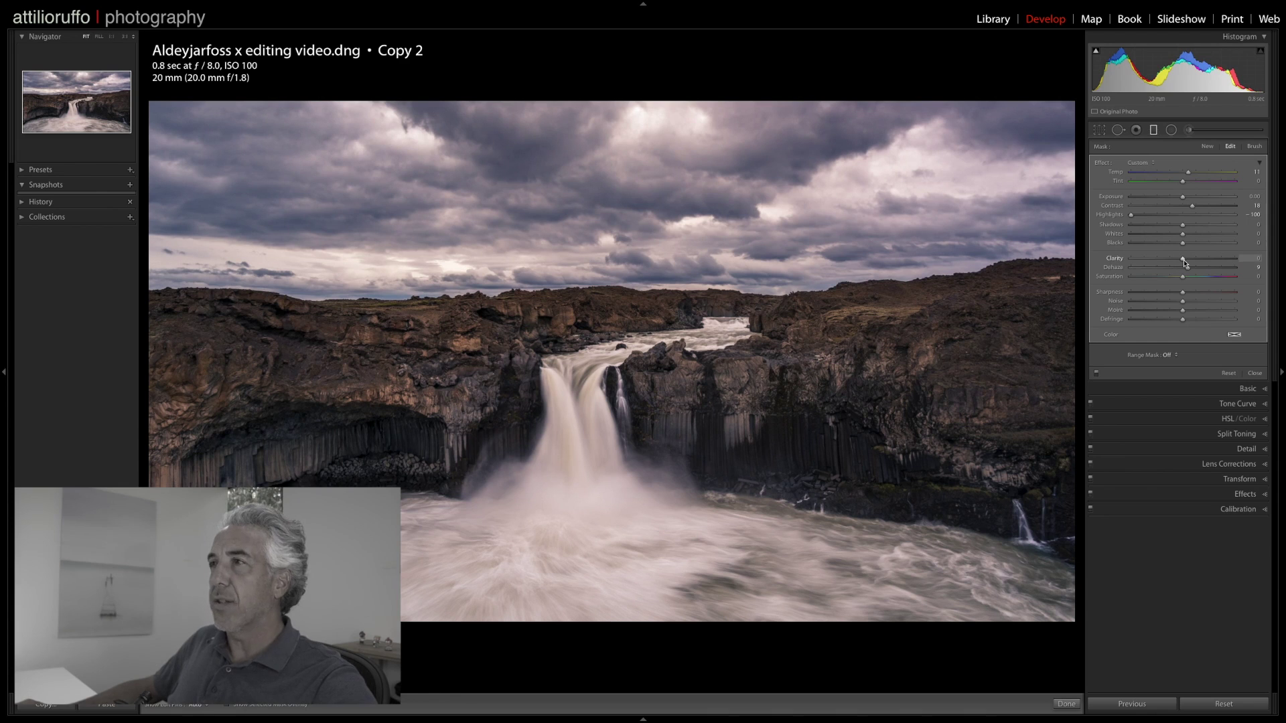
drag(1184, 264, 1189, 261)
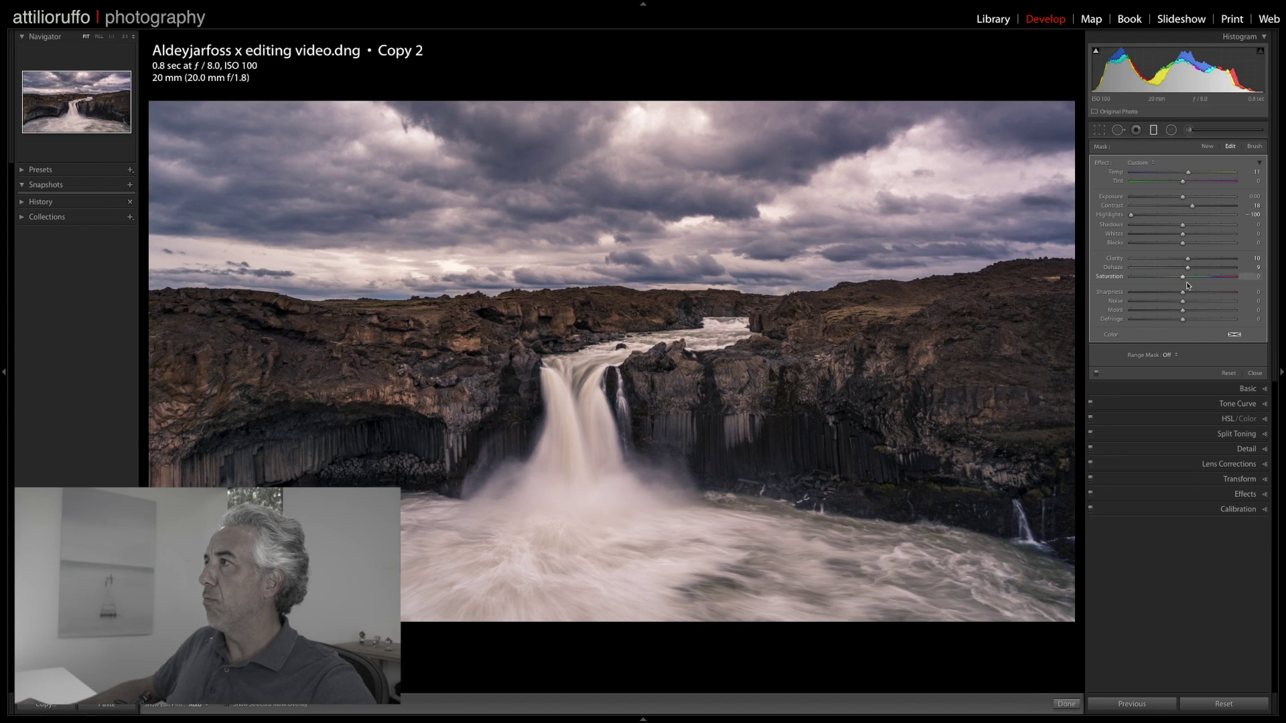
drag(1184, 280, 1183, 281)
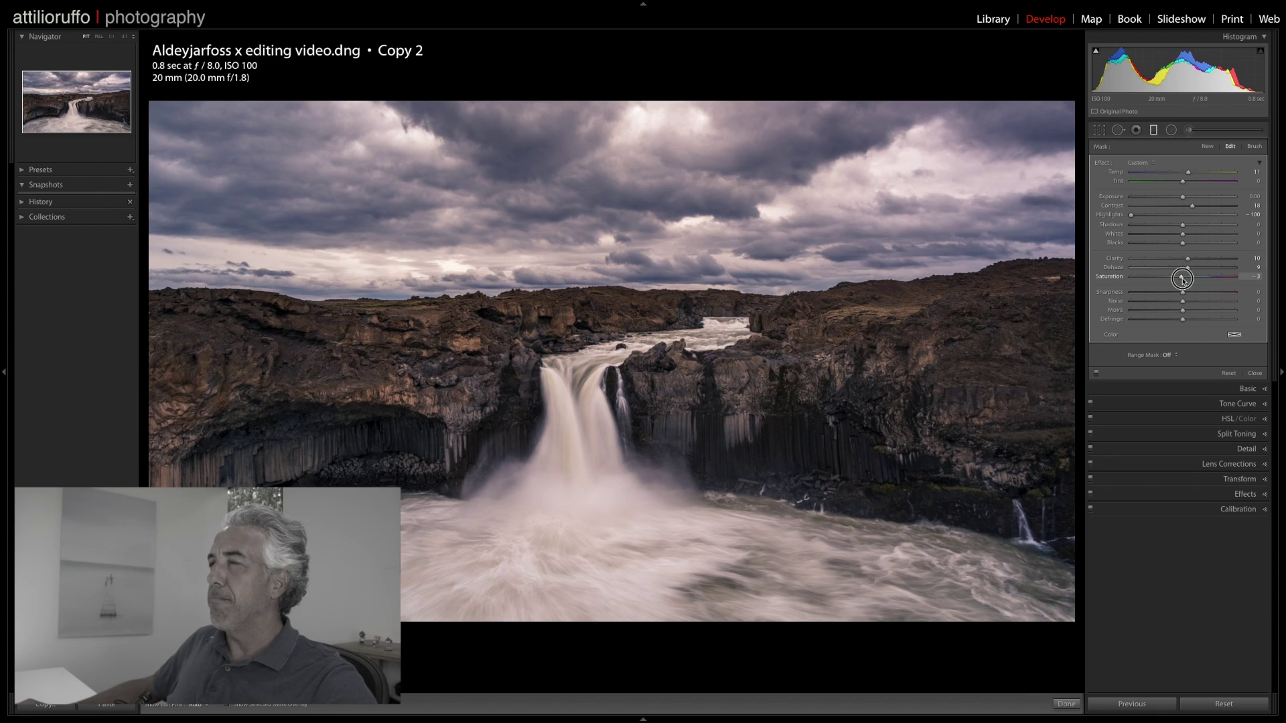
drag(1183, 280, 1184, 281)
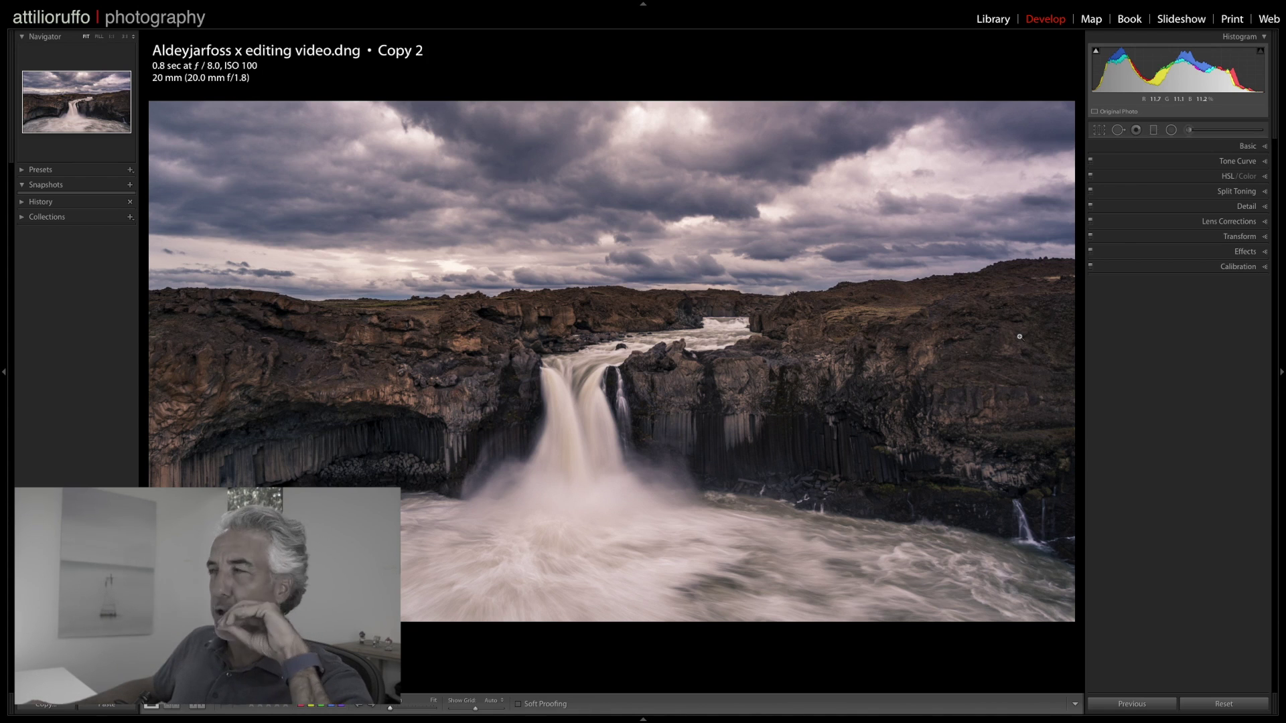
- Set up a new adjustment brush with Shadows about 32, Clarity 14, Saturation 10 and Sharpness 22
click(1190, 132)
click(1189, 131)
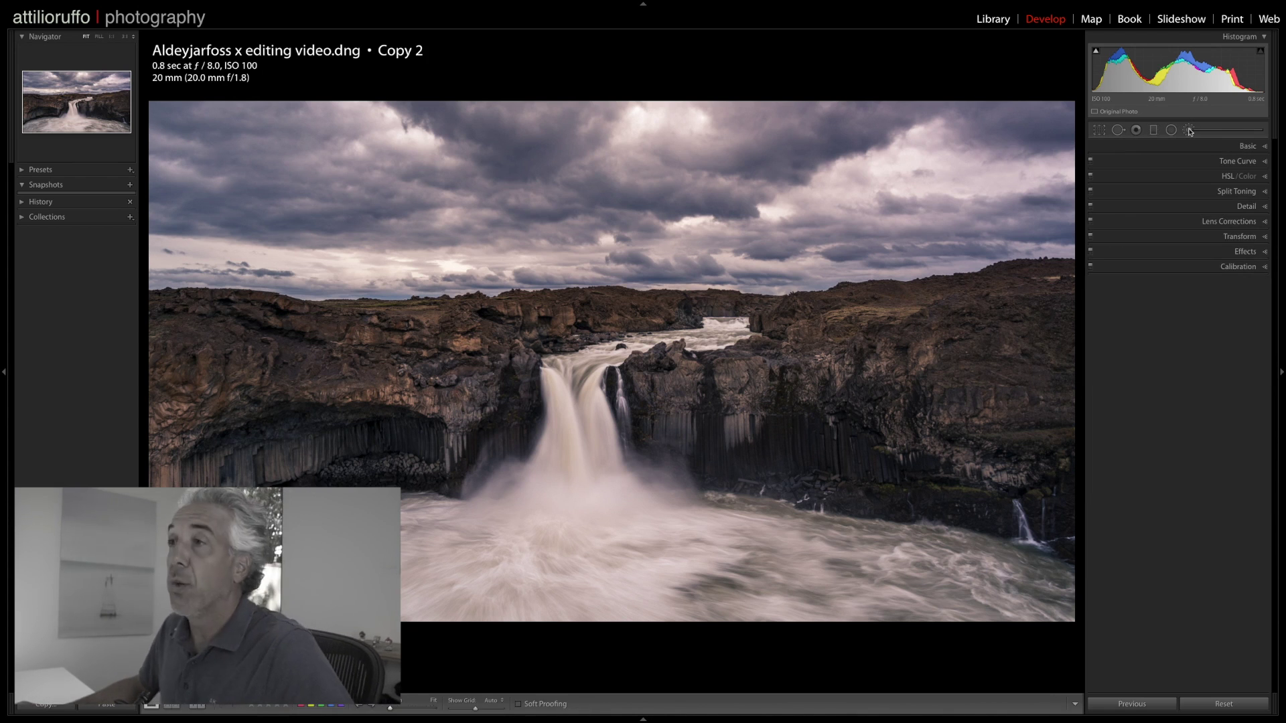
click(1190, 131)
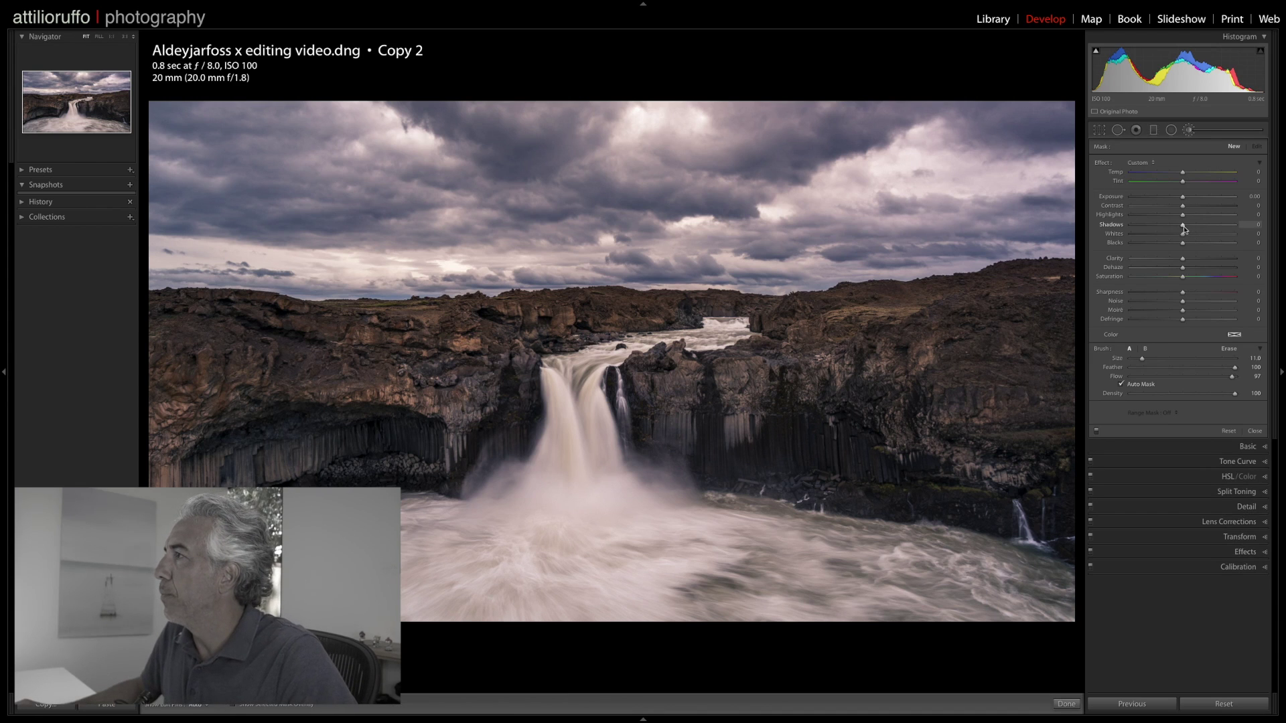
drag(1184, 229, 1193, 229)
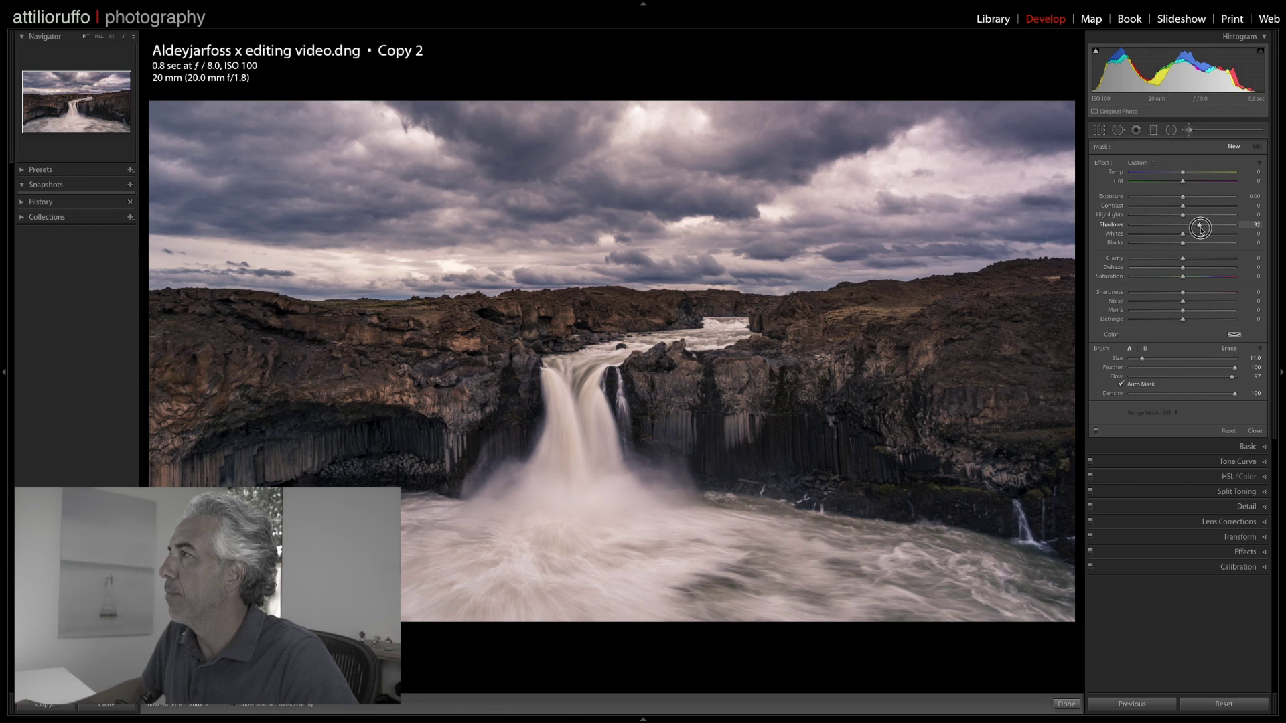
drag(1185, 262, 1193, 263)
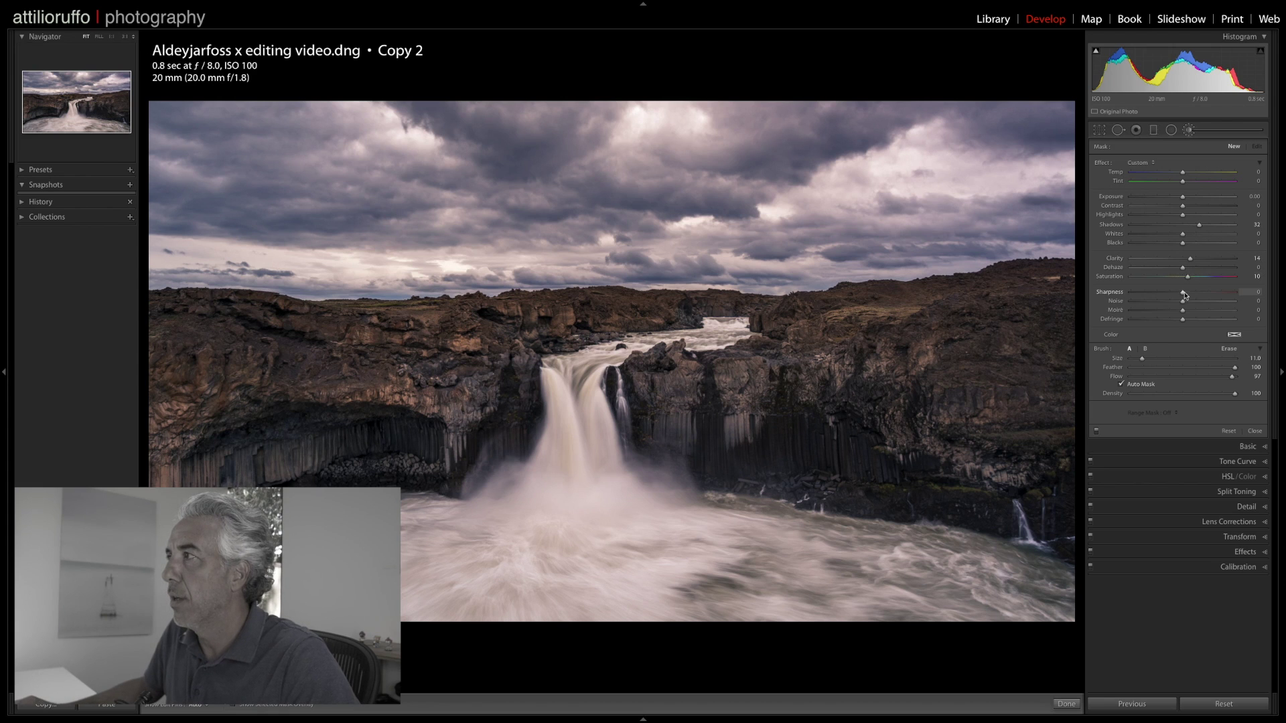
drag(1184, 295, 1196, 295)
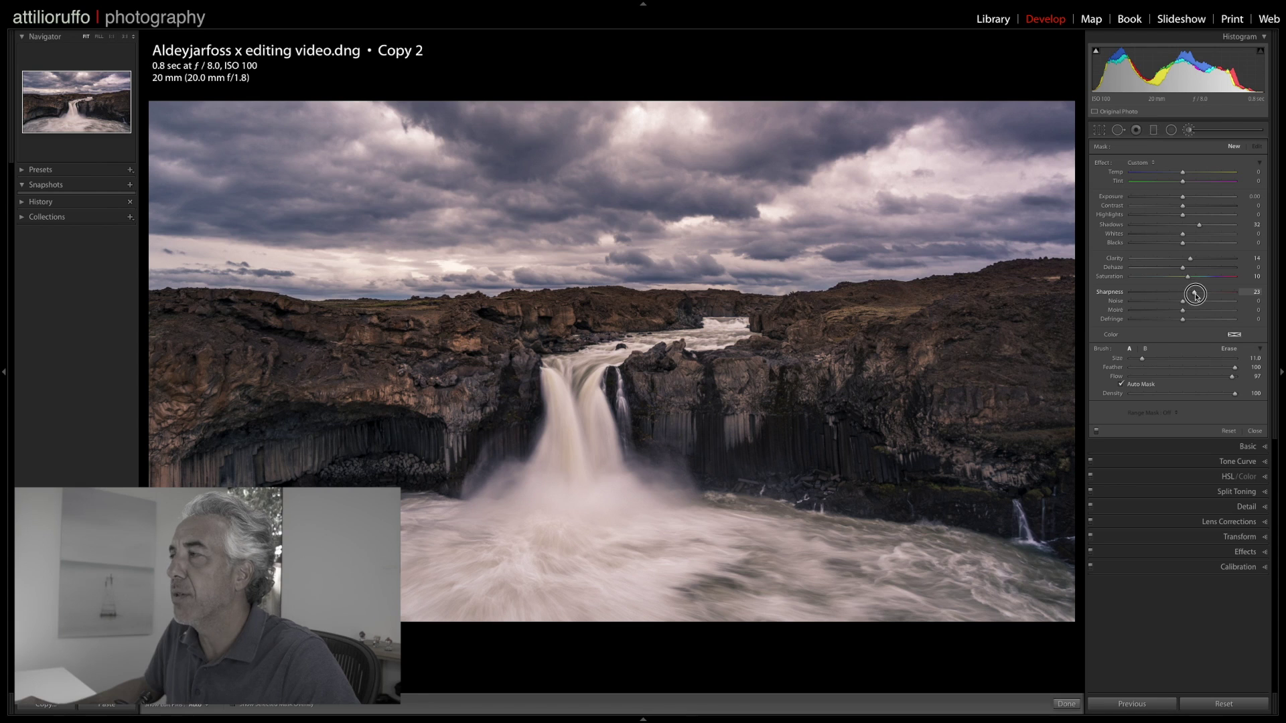
- Paint the brush adjustment over the rock cliffs left of the waterfall, starting with a brush size of 26
scroll(203, 361, up, 5)
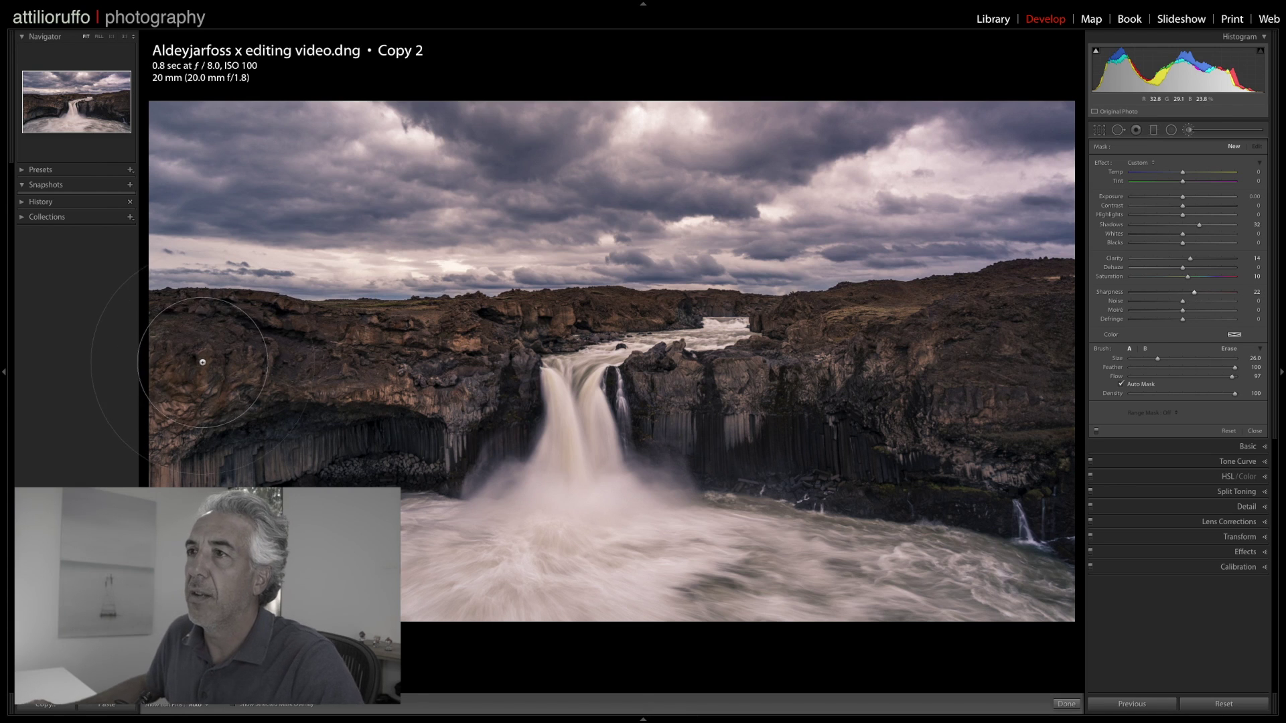
mouse_move(195, 431)
mouse_down()
mouse_move(247, 382)
mouse_move(377, 384)
mouse_move(334, 369)
mouse_move(322, 402)
mouse_move(202, 433)
mouse_move(255, 406)
mouse_move(410, 408)
mouse_up()
scroll(410, 408, down, 3)
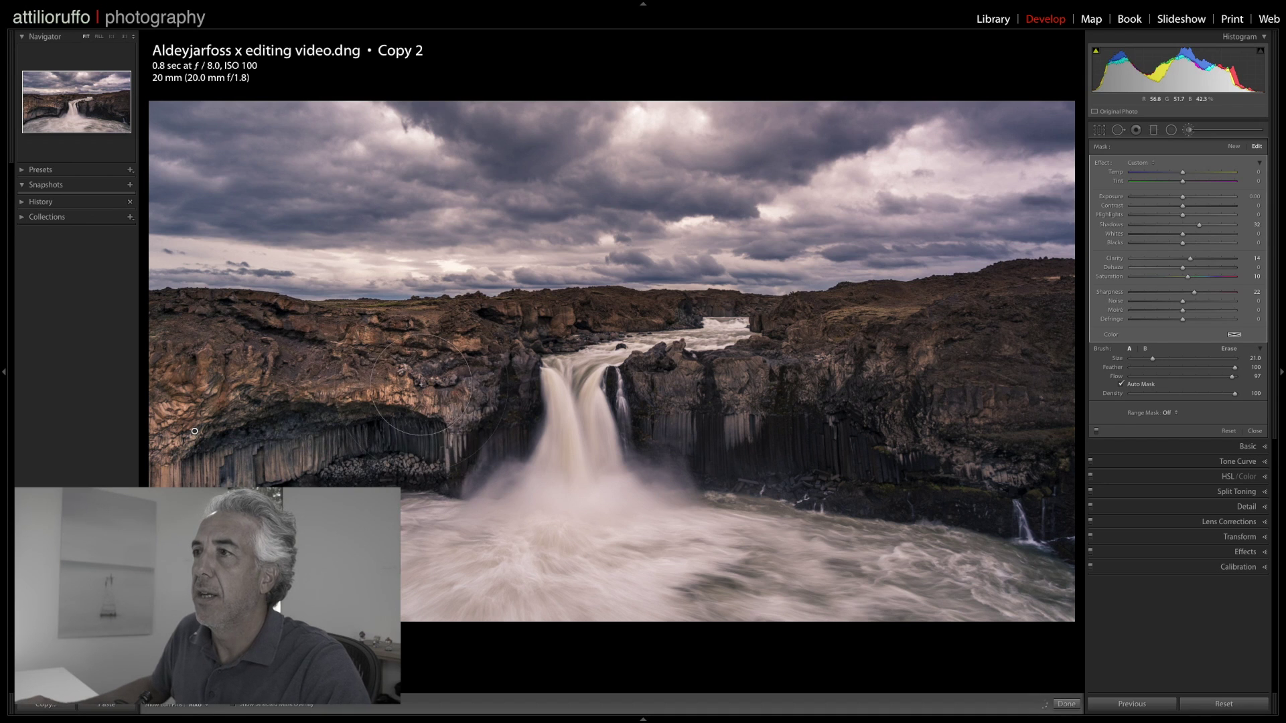
key(h)
scroll(487, 338, down, 1)
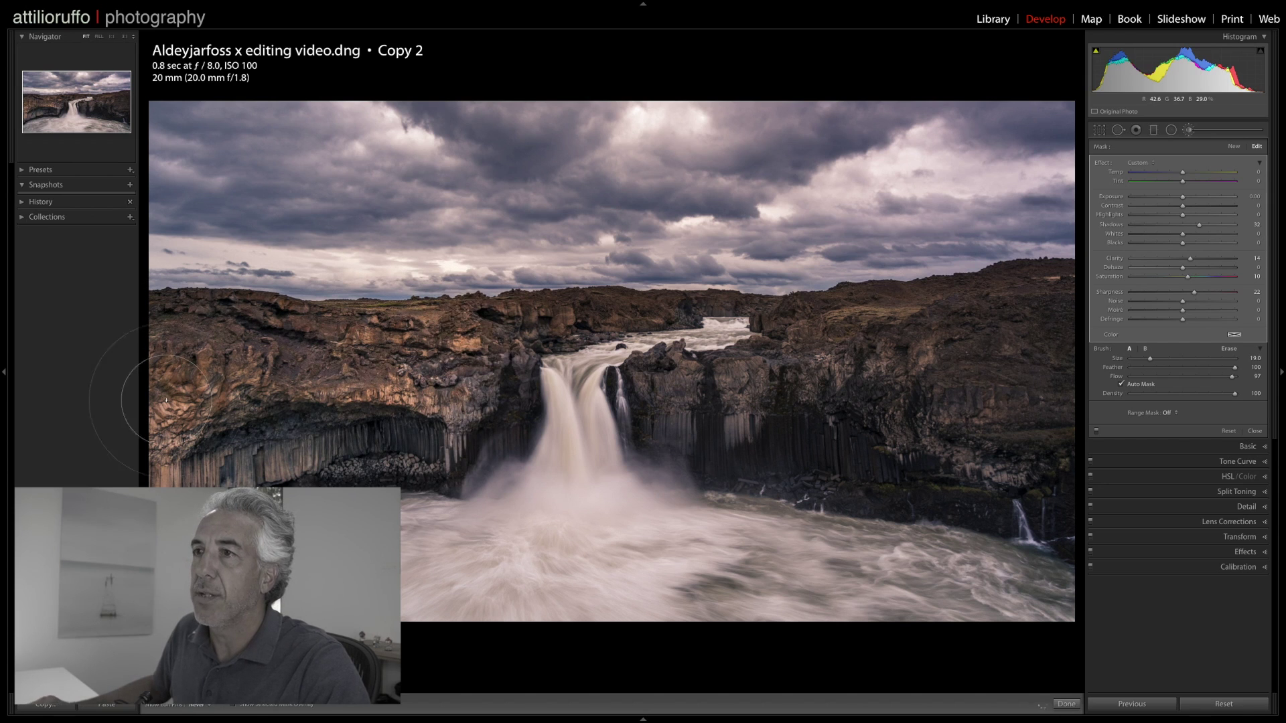
key(h)
- Paint the brush adjustment over the cliffs right of the waterfall with a smaller brush, and raise its Clarity to 22
scroll(499, 325, down, 4)
scroll(550, 308, down, 1)
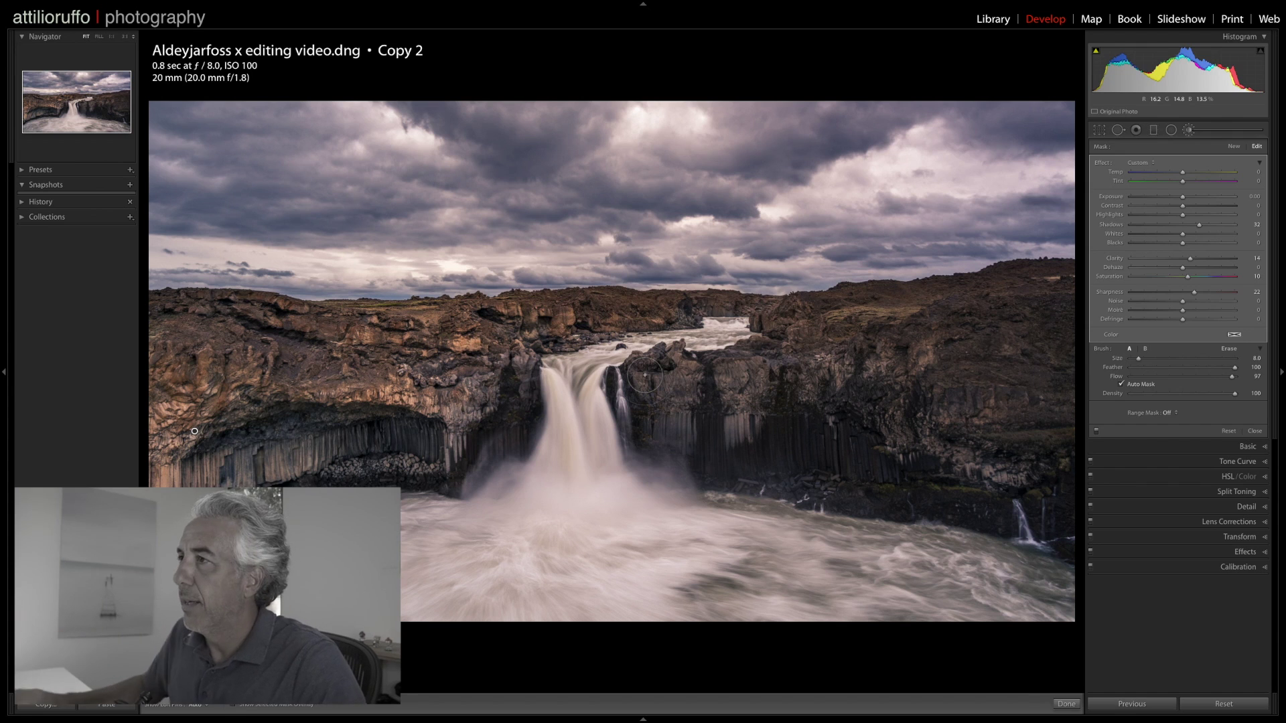
scroll(649, 377, up, 4)
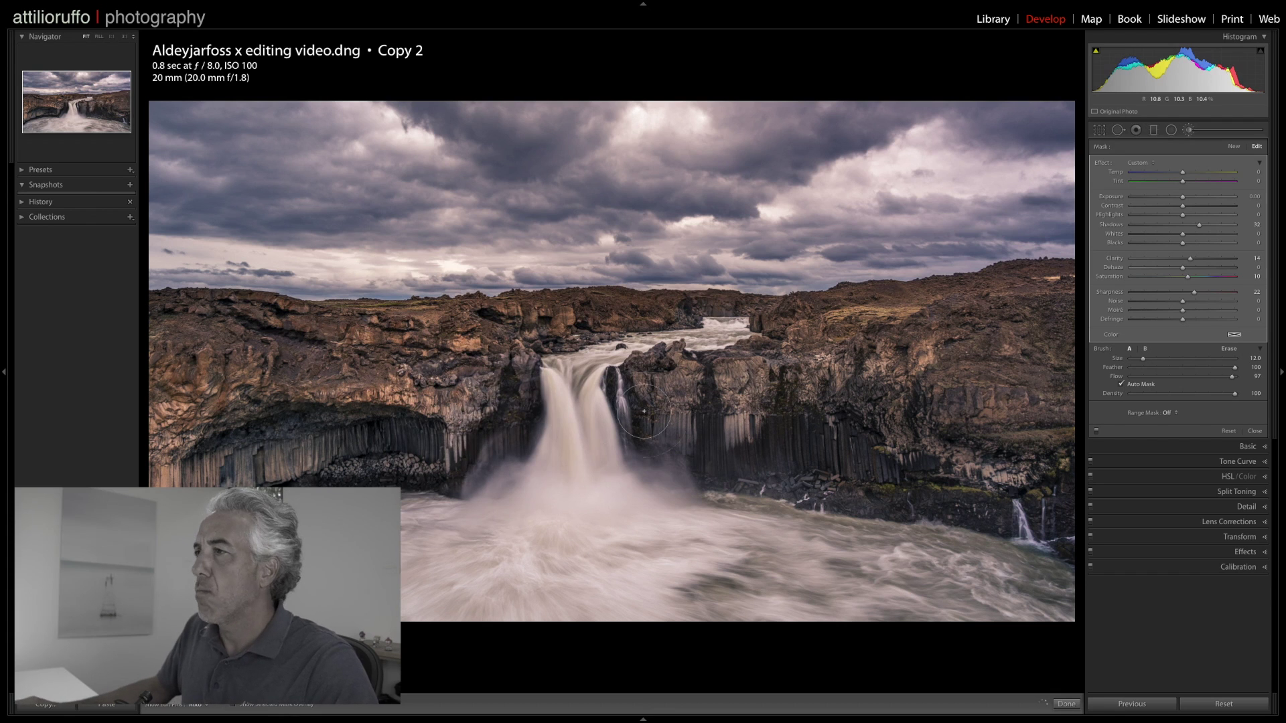
drag(1190, 259, 1194, 262)
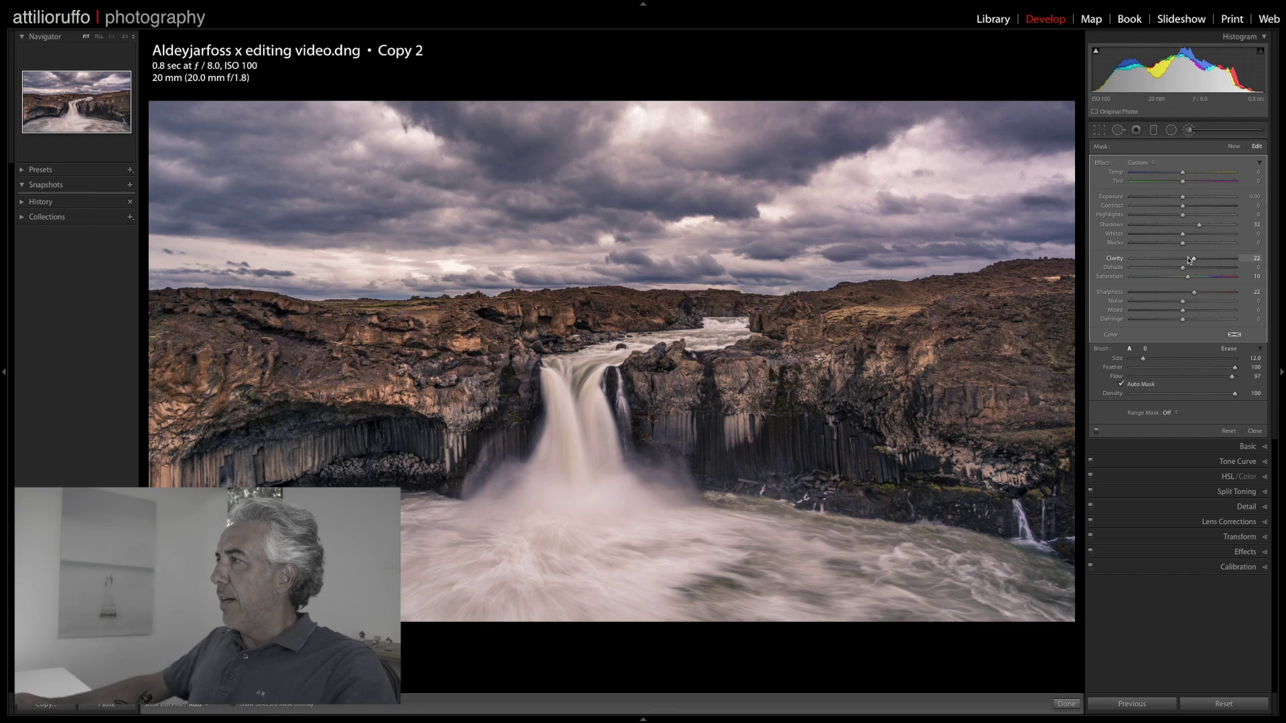
- Tint the cliff brush adjustment pale yellow with a hue of 60 and a low colour saturation
click(1235, 336)
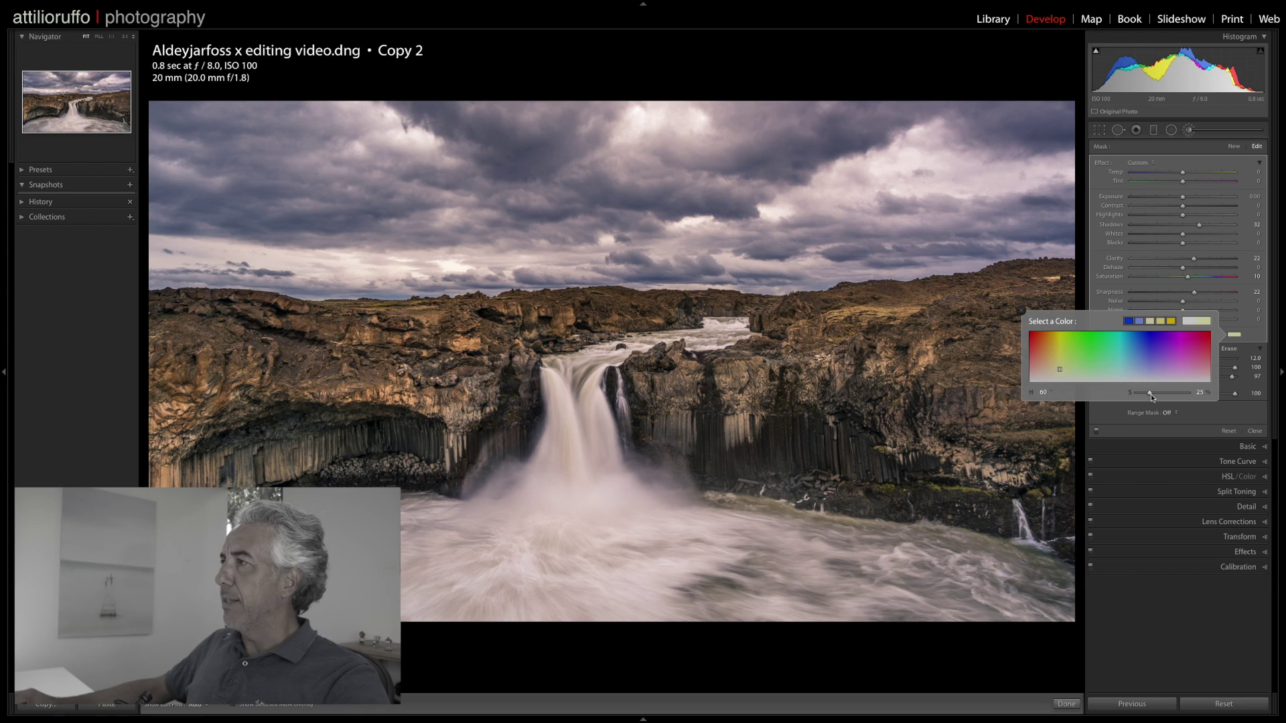
drag(1149, 395, 1144, 397)
click(1021, 312)
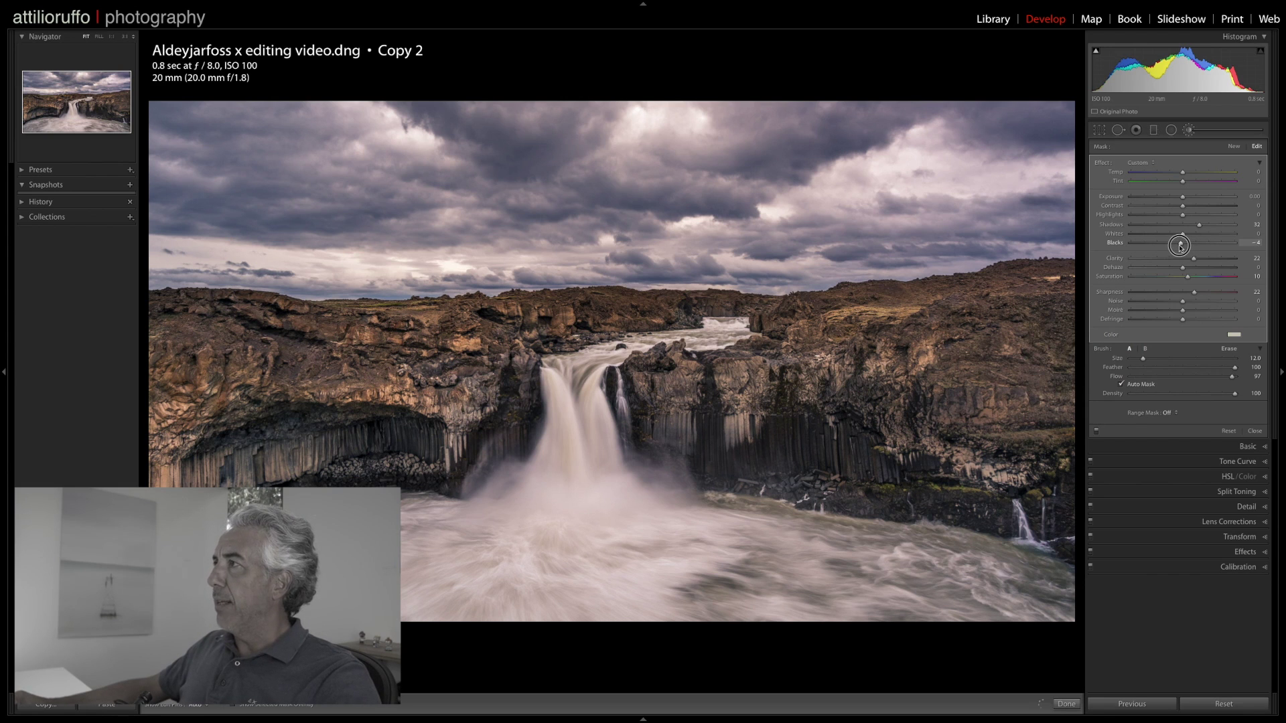
- Set the cliff brush's Blacks to about -11 and Contrast to about 9, compare before and after, and finish the brush
drag(1178, 247, 1177, 247)
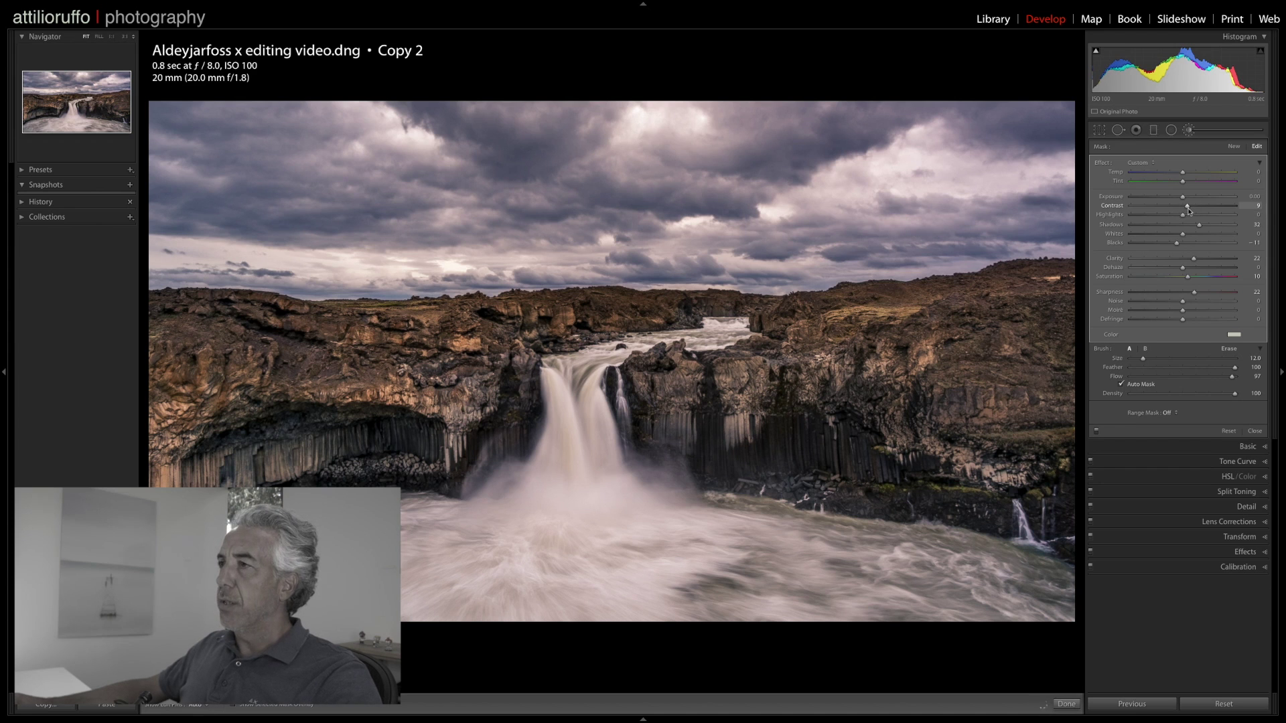
key(backslash)
key(backslash)
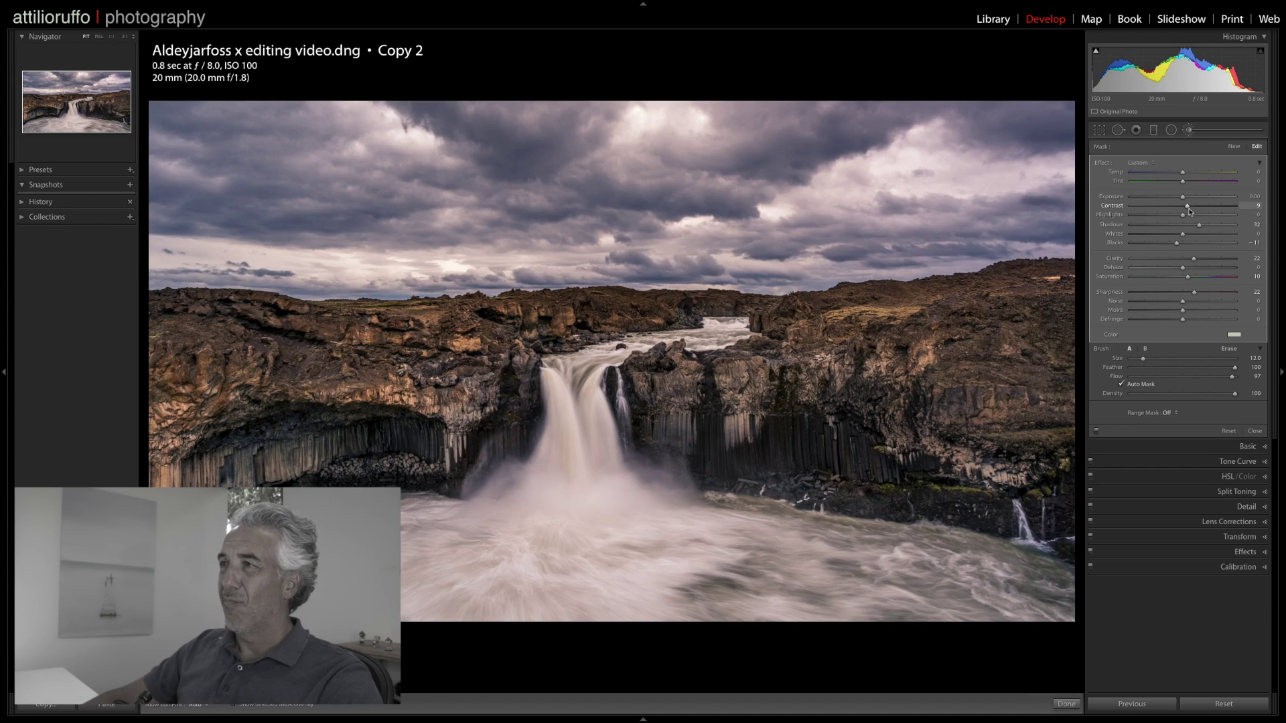
key(k)
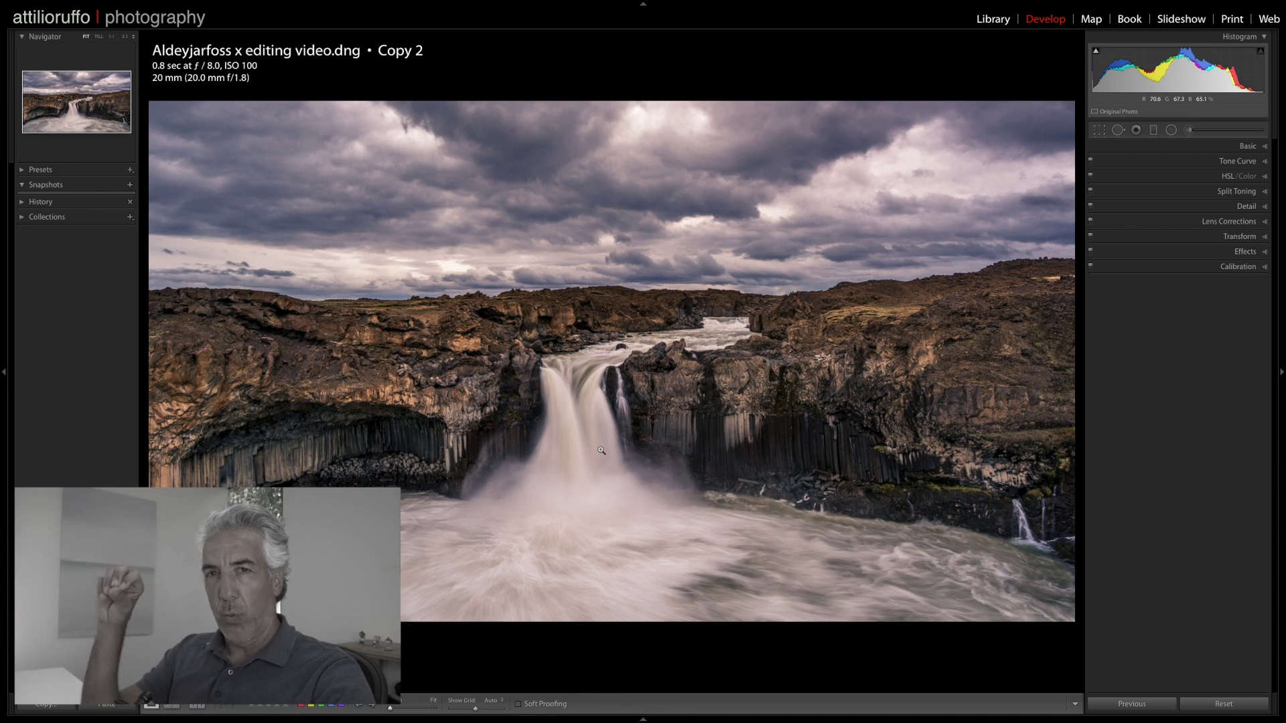
- Set up a new adjustment brush with Temp at -7, Contrast at 12 and Clarity at about 16
click(1189, 131)
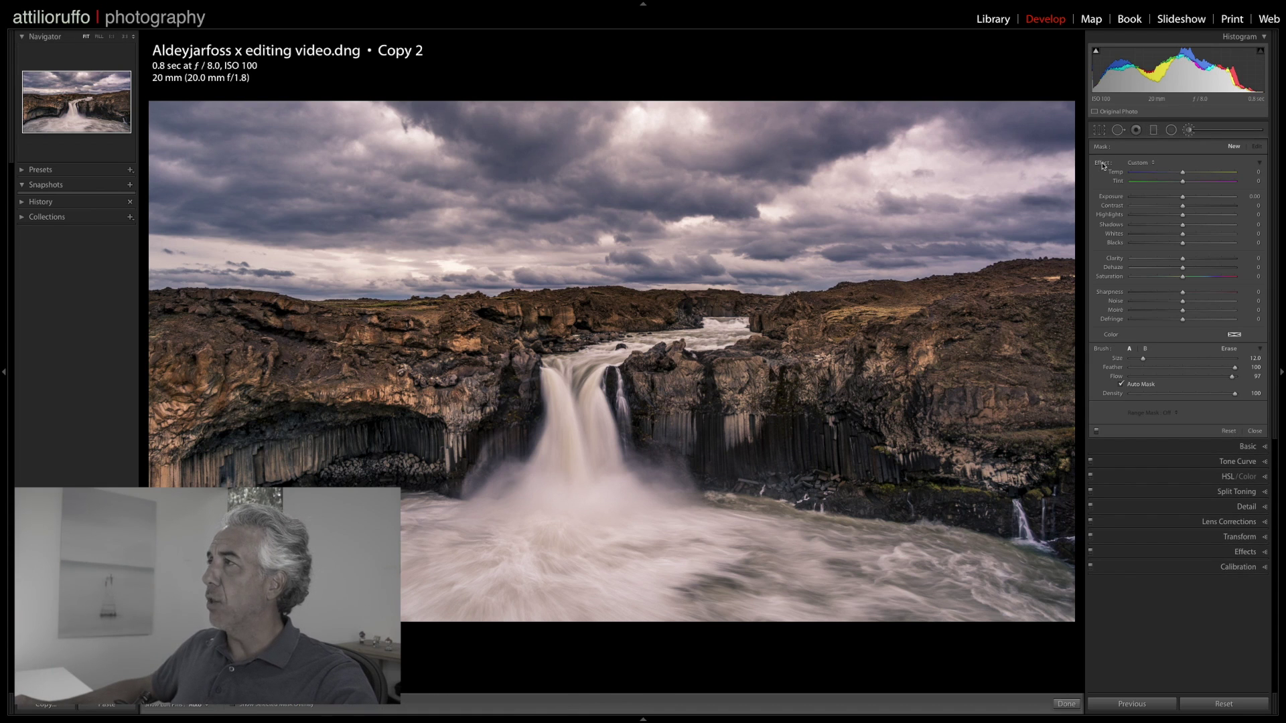
drag(1183, 172, 1183, 176)
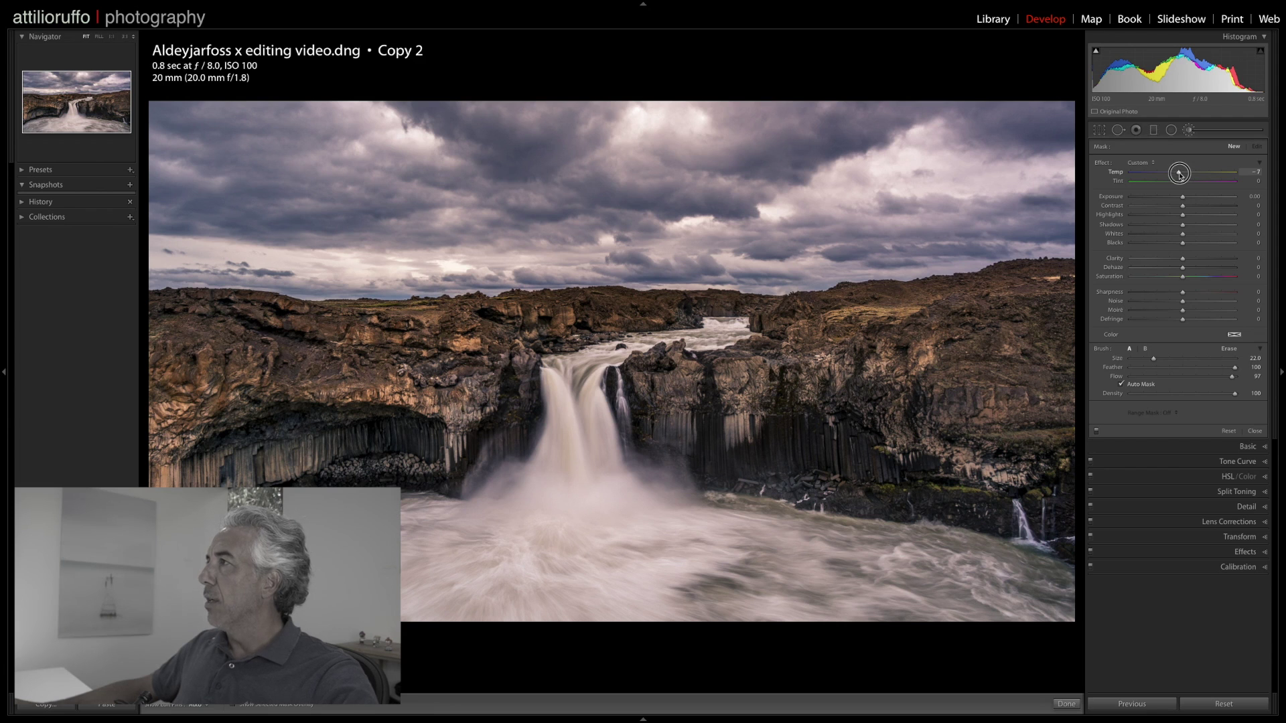
drag(1183, 206, 1189, 206)
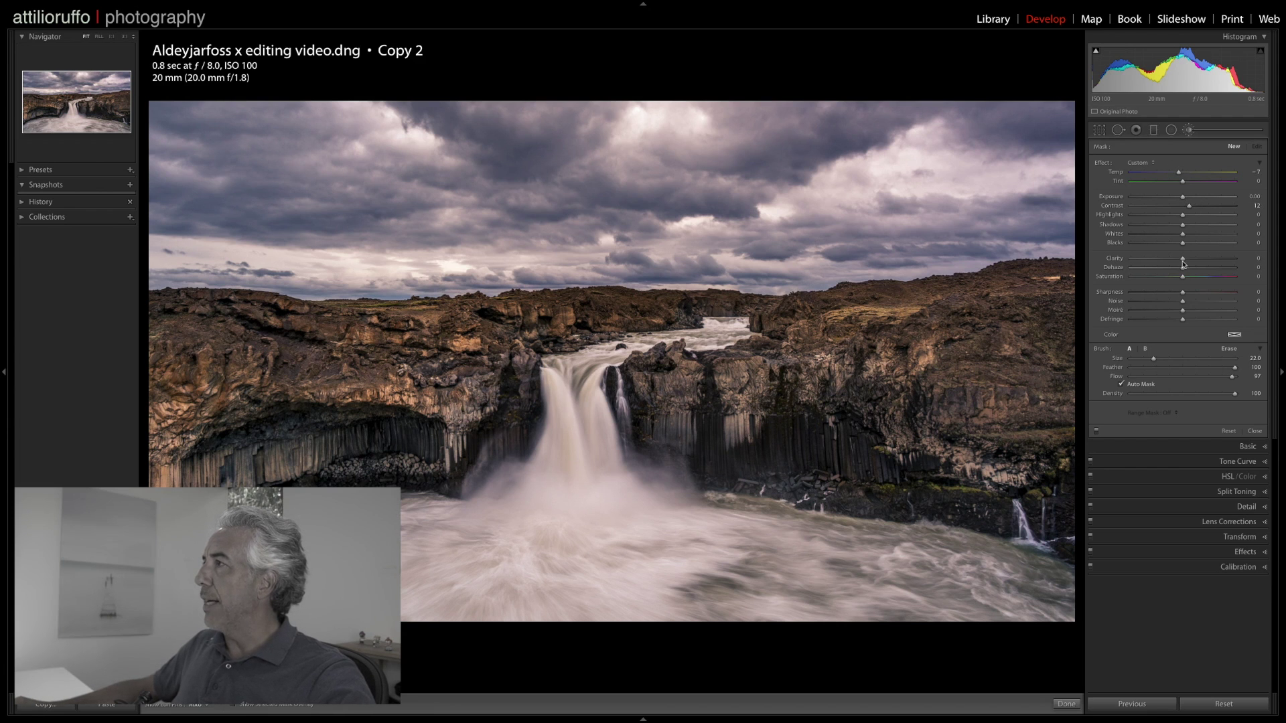
drag(1183, 259, 1191, 259)
- Paint the new brush adjustment over the waterfall and river, varying the brush size down to 8 for the smaller areas
scroll(194, 431, down, 2)
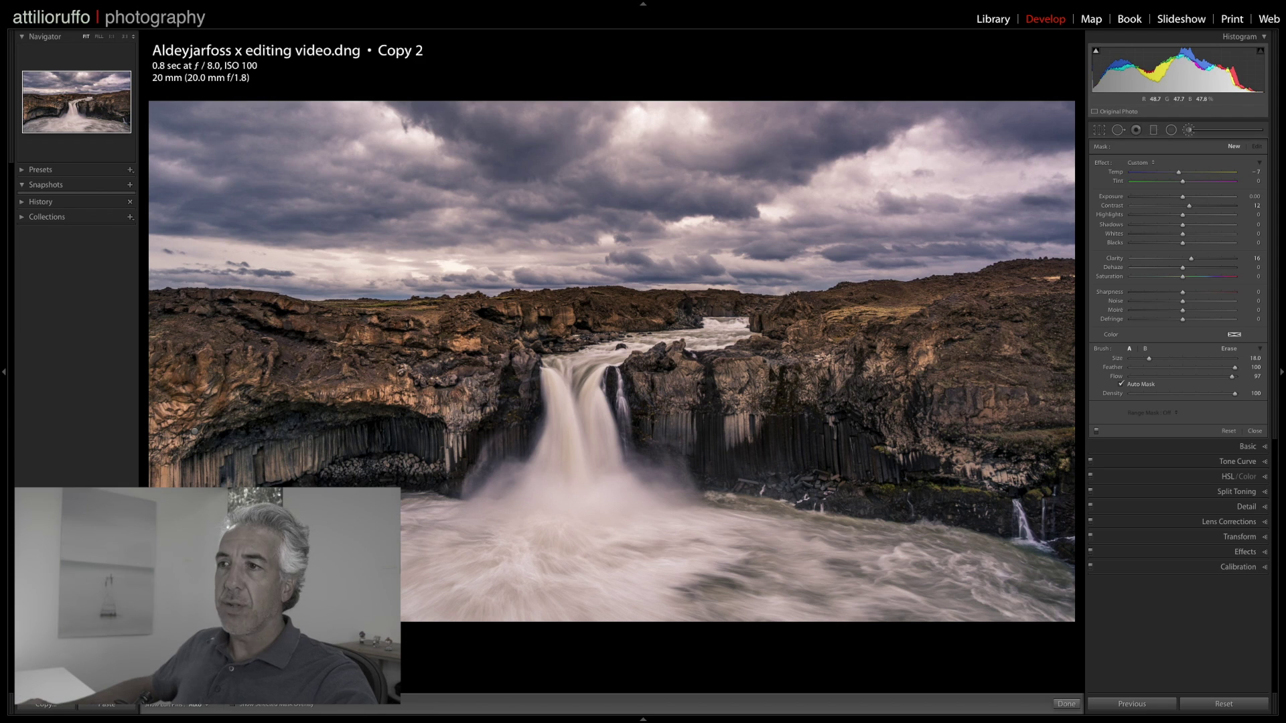
scroll(444, 547, down, 9)
click(541, 587)
scroll(781, 625, up, 10)
scroll(583, 428, down, 6)
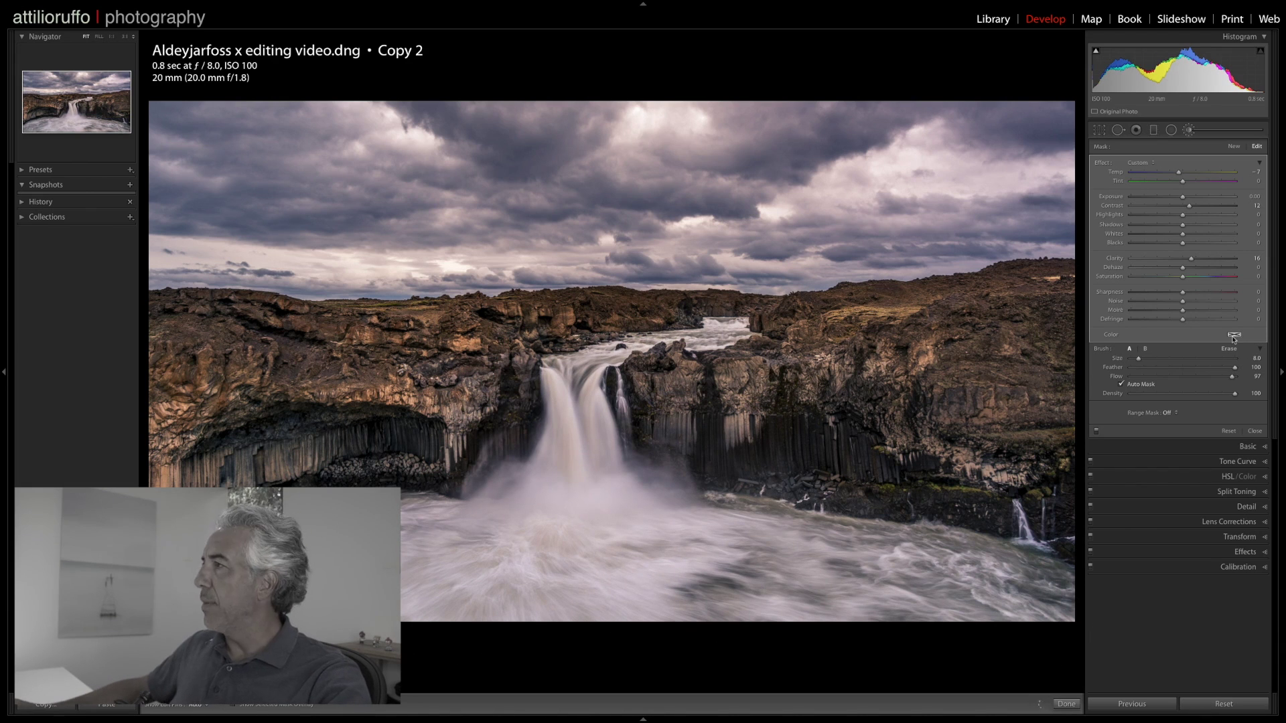
- Tint the water brush adjustment pale blue with a hue of about 220 and a low colour saturation, and finish the brush
click(1234, 339)
click(1140, 365)
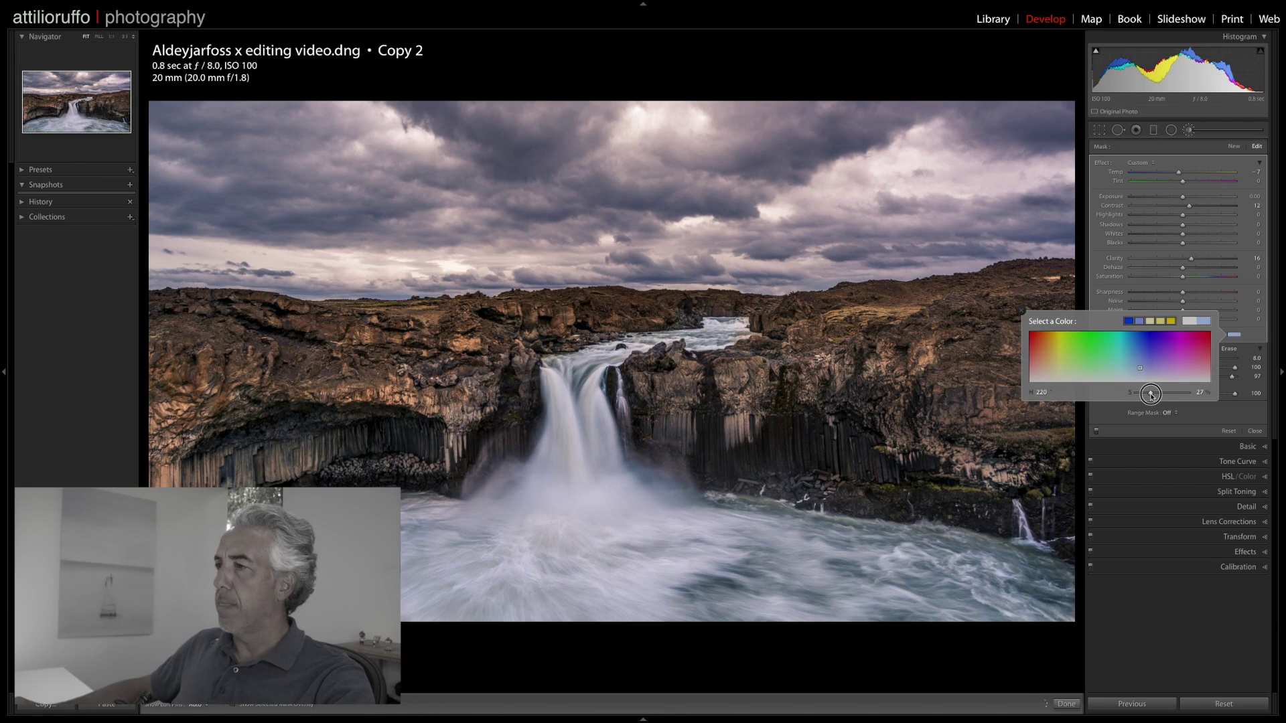
drag(1147, 395, 1145, 396)
click(1021, 310)
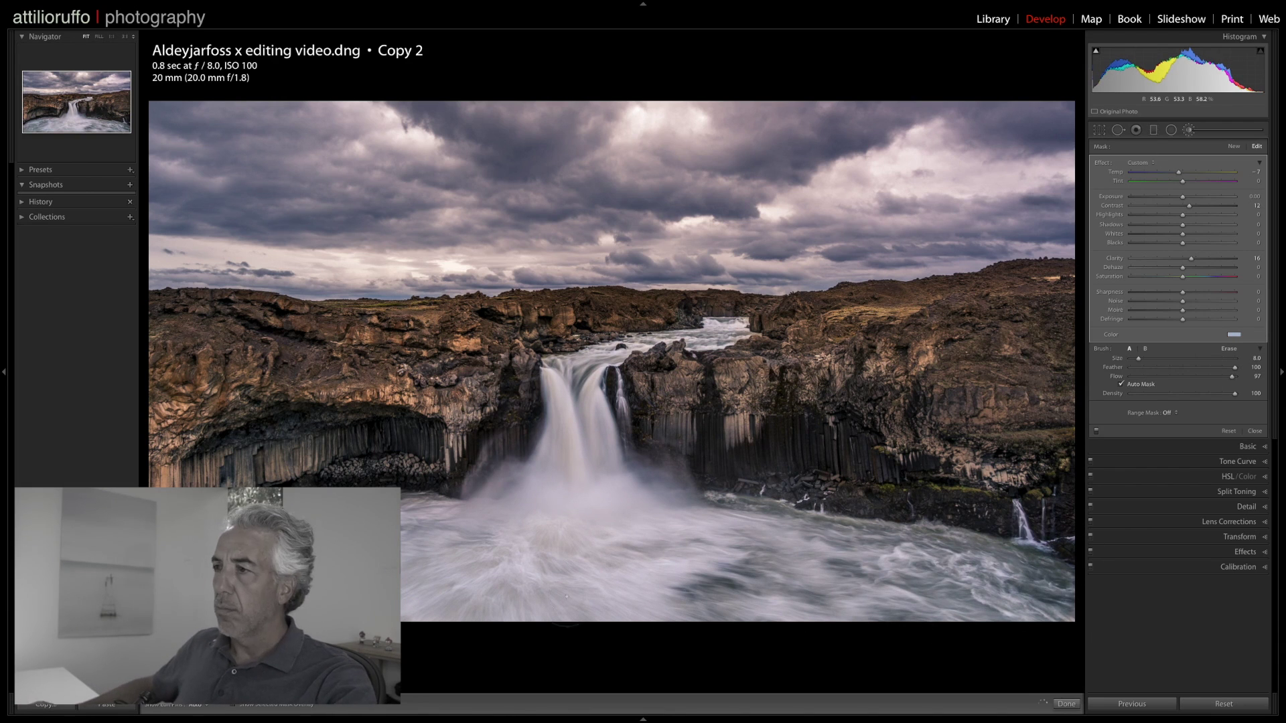
drag(1190, 206, 1205, 210)
key(k)
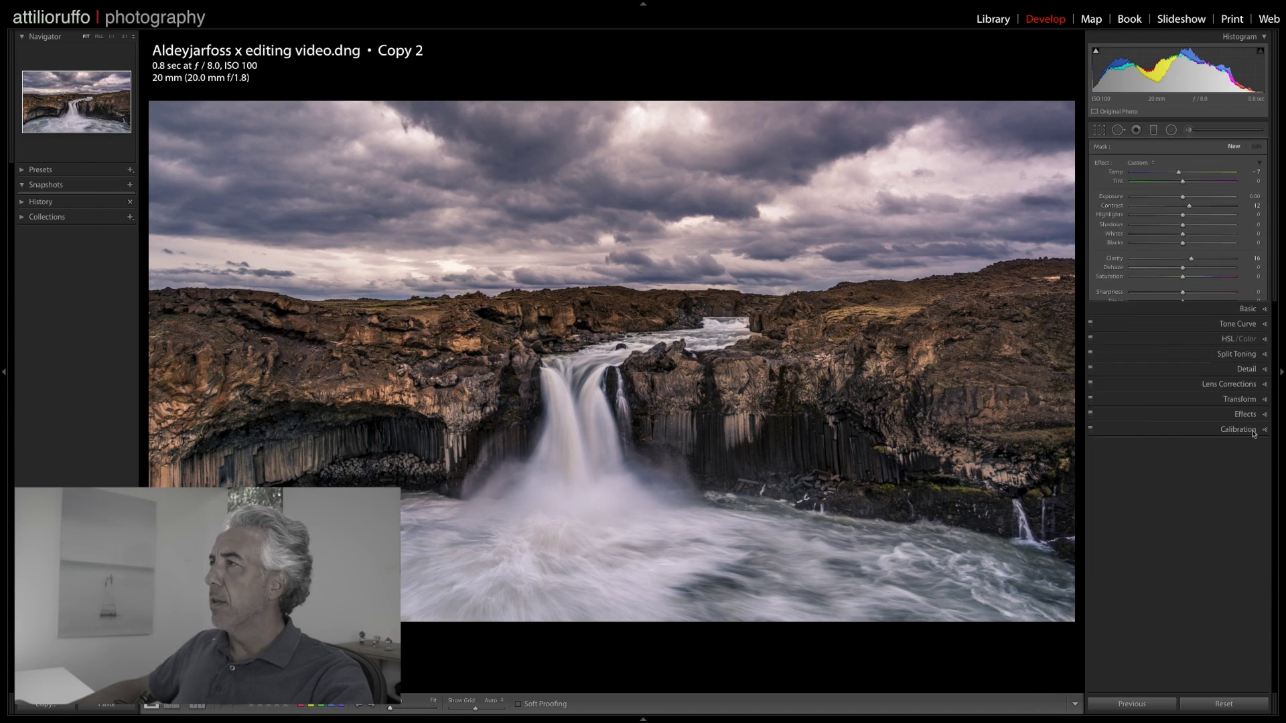
- Check the photo for clipped shadows using the shadow clipping overlay
click(1098, 51)
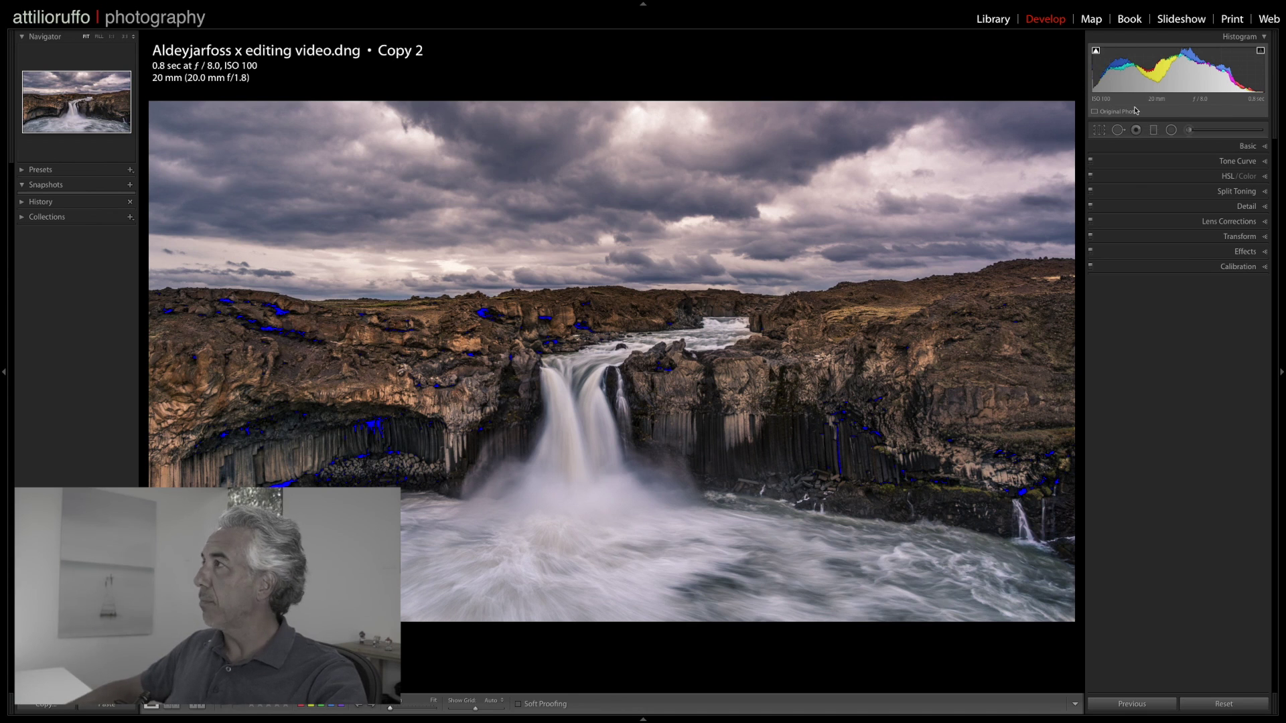
click(1097, 52)
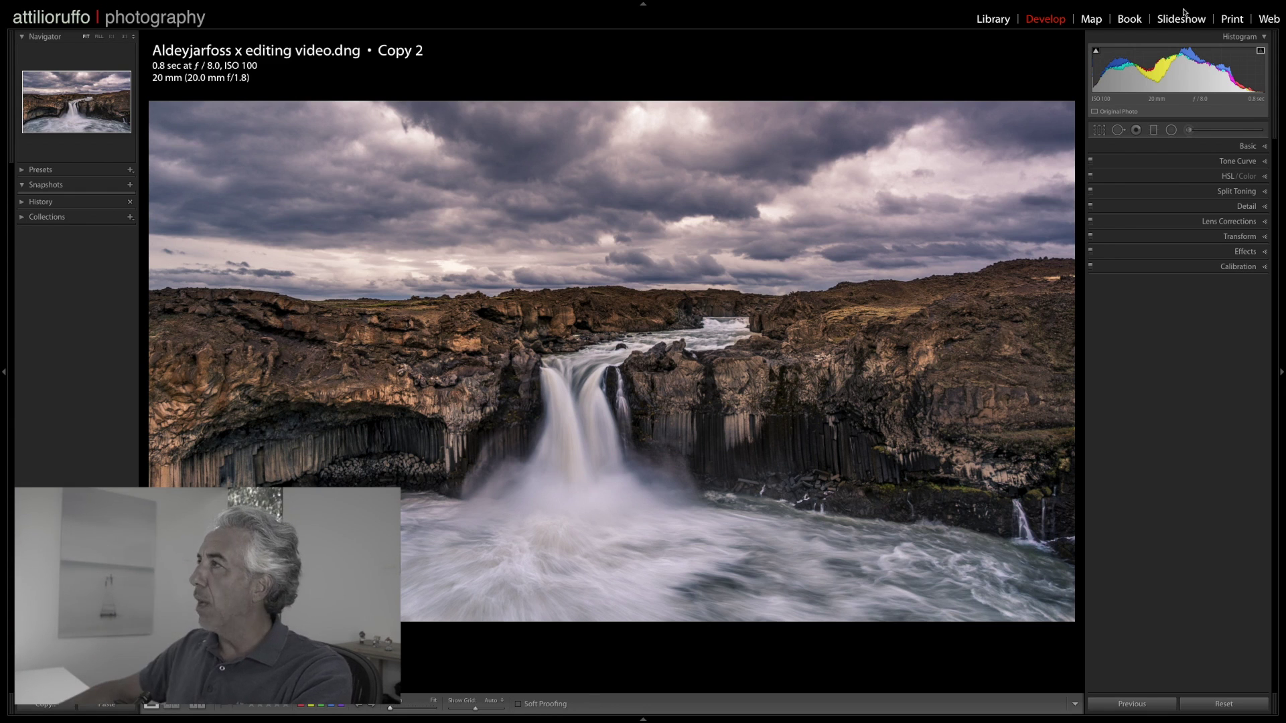
- Add a subtle post-crop vignette with Amount about -8, Midpoint 0, Roundness about -38 and Feather about 97
click(1250, 254)
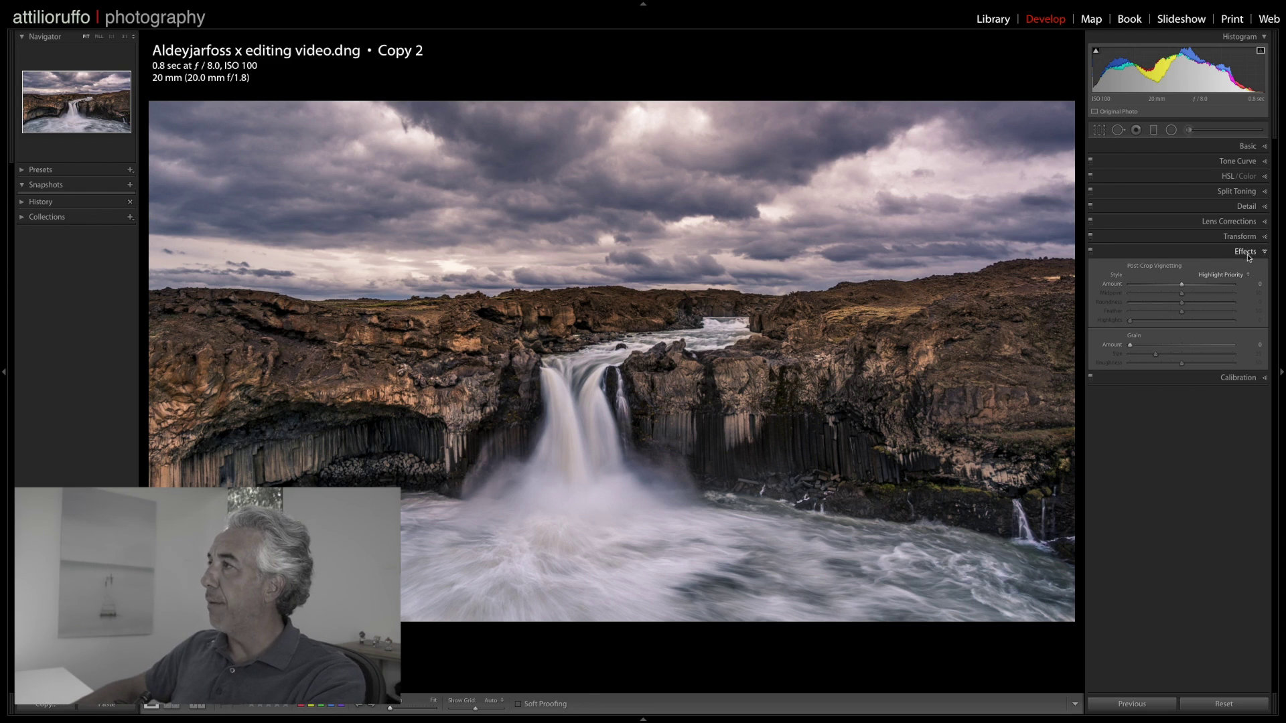
drag(1183, 285, 1181, 285)
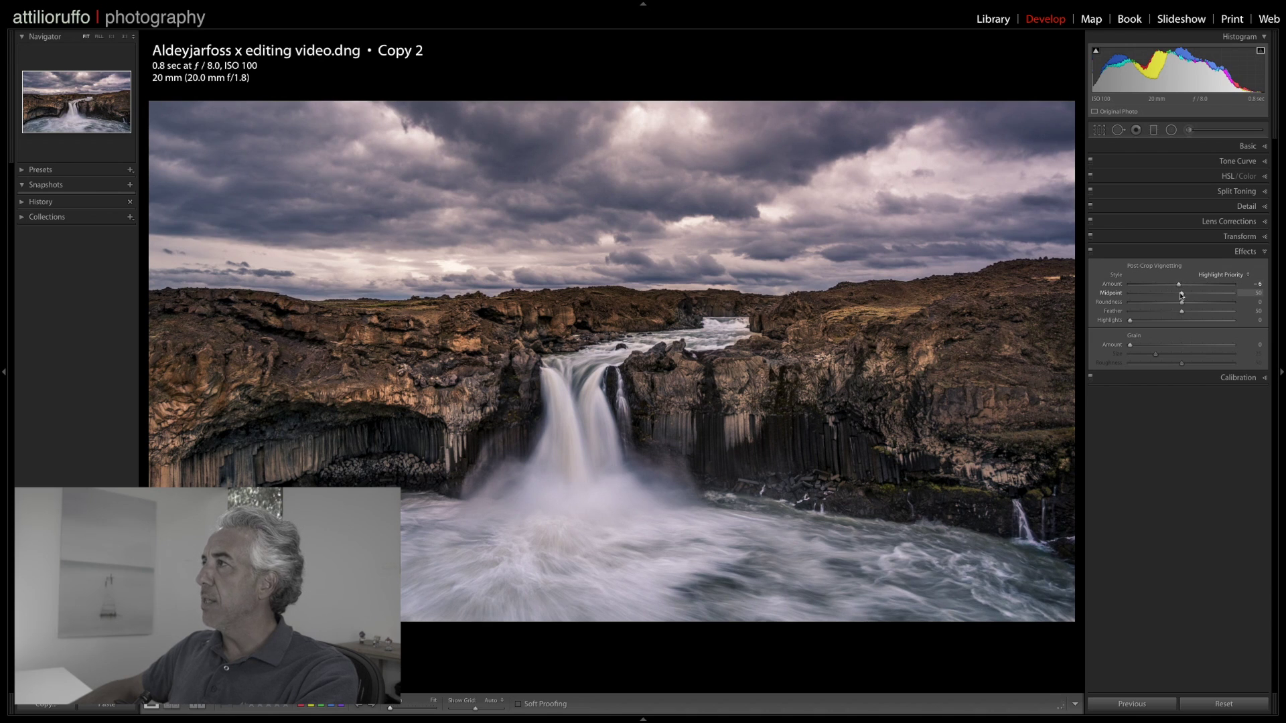
drag(1181, 294, 1102, 293)
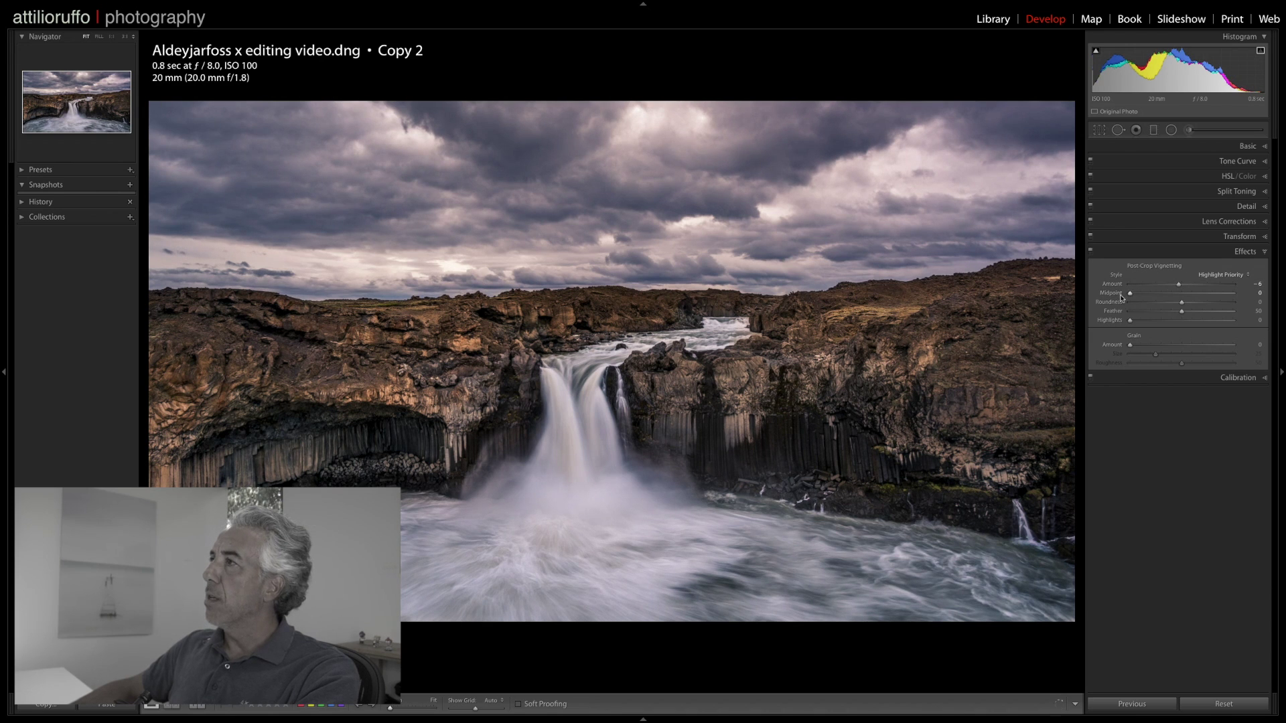
mouse_move(1181, 304)
mouse_down()
mouse_move(1163, 306)
mouse_move(1229, 314)
mouse_move(1117, 290)
mouse_move(1173, 293)
mouse_up()
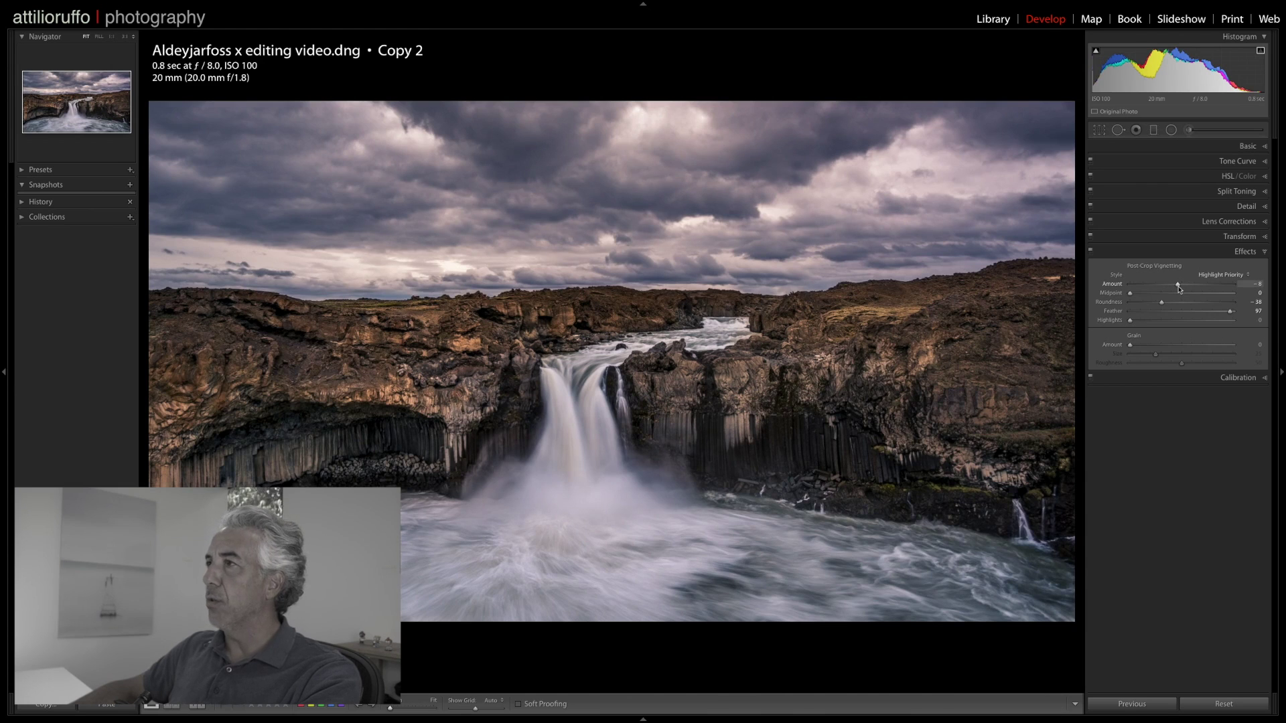
- Compare the edited photo with its original, ending in a side-by-side before and after view
key(backslash)
key(backslash)
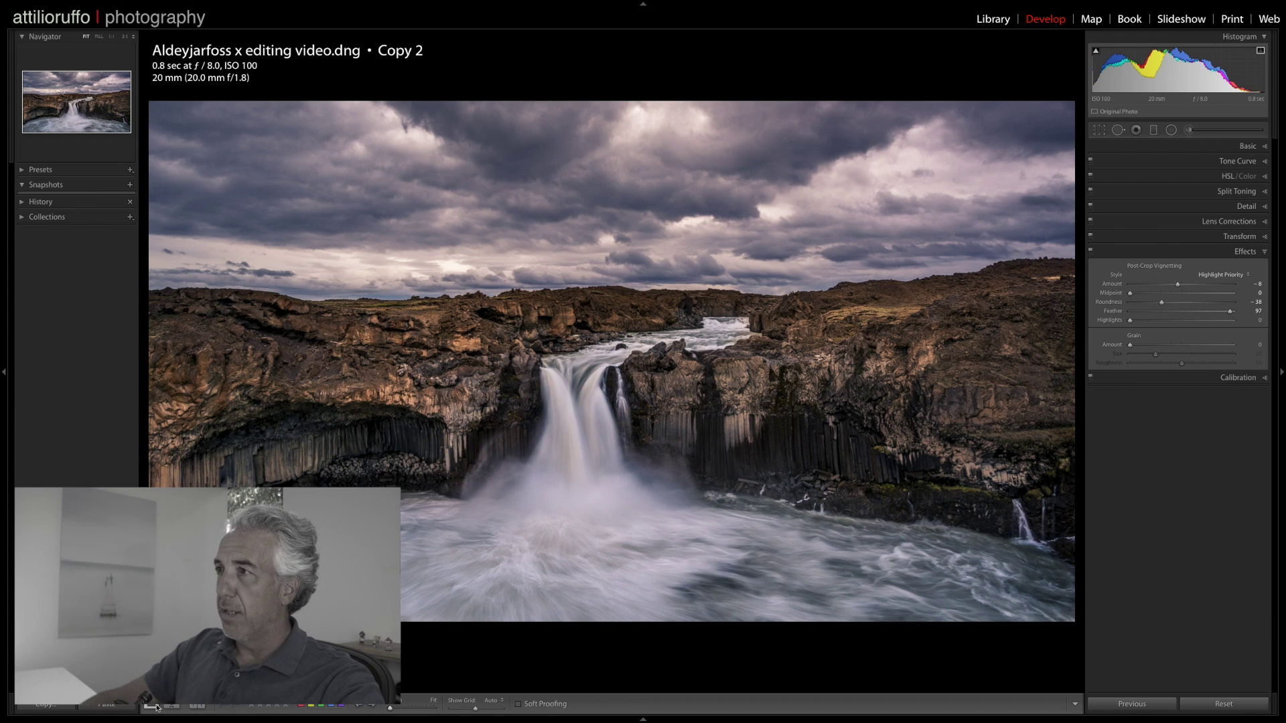
key(backslash)
key(backslash)
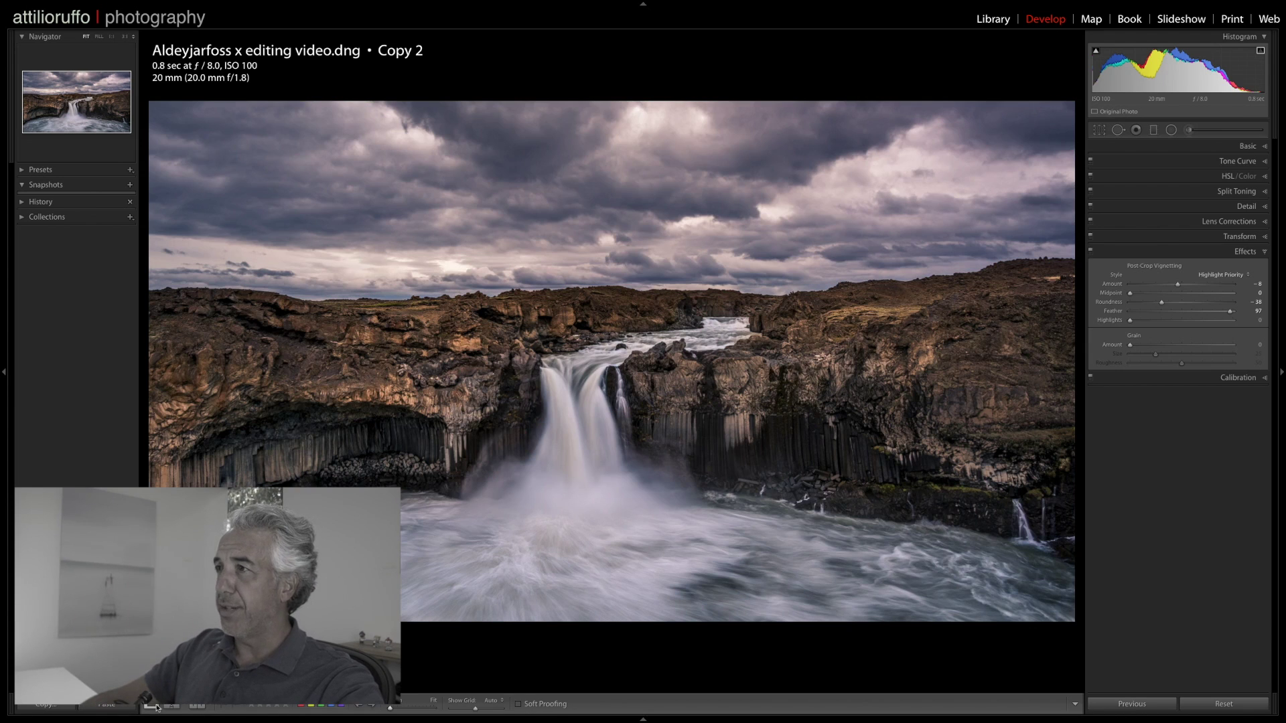
click(196, 707)
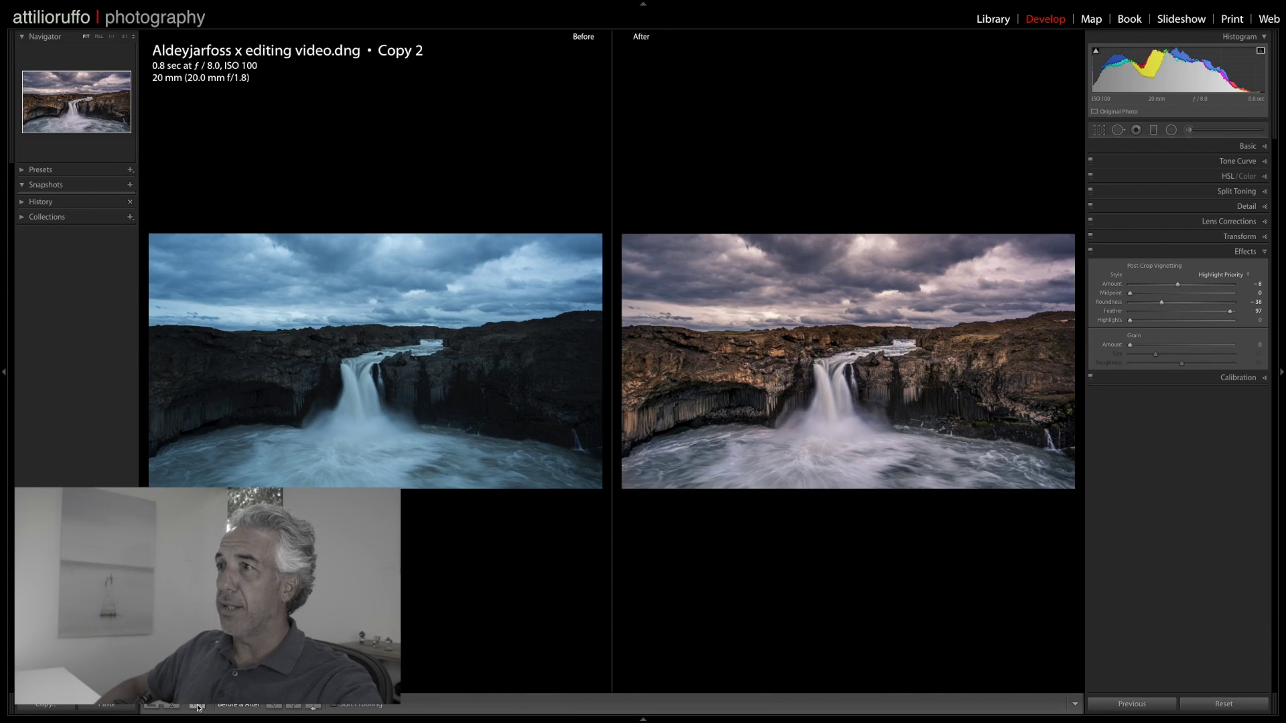